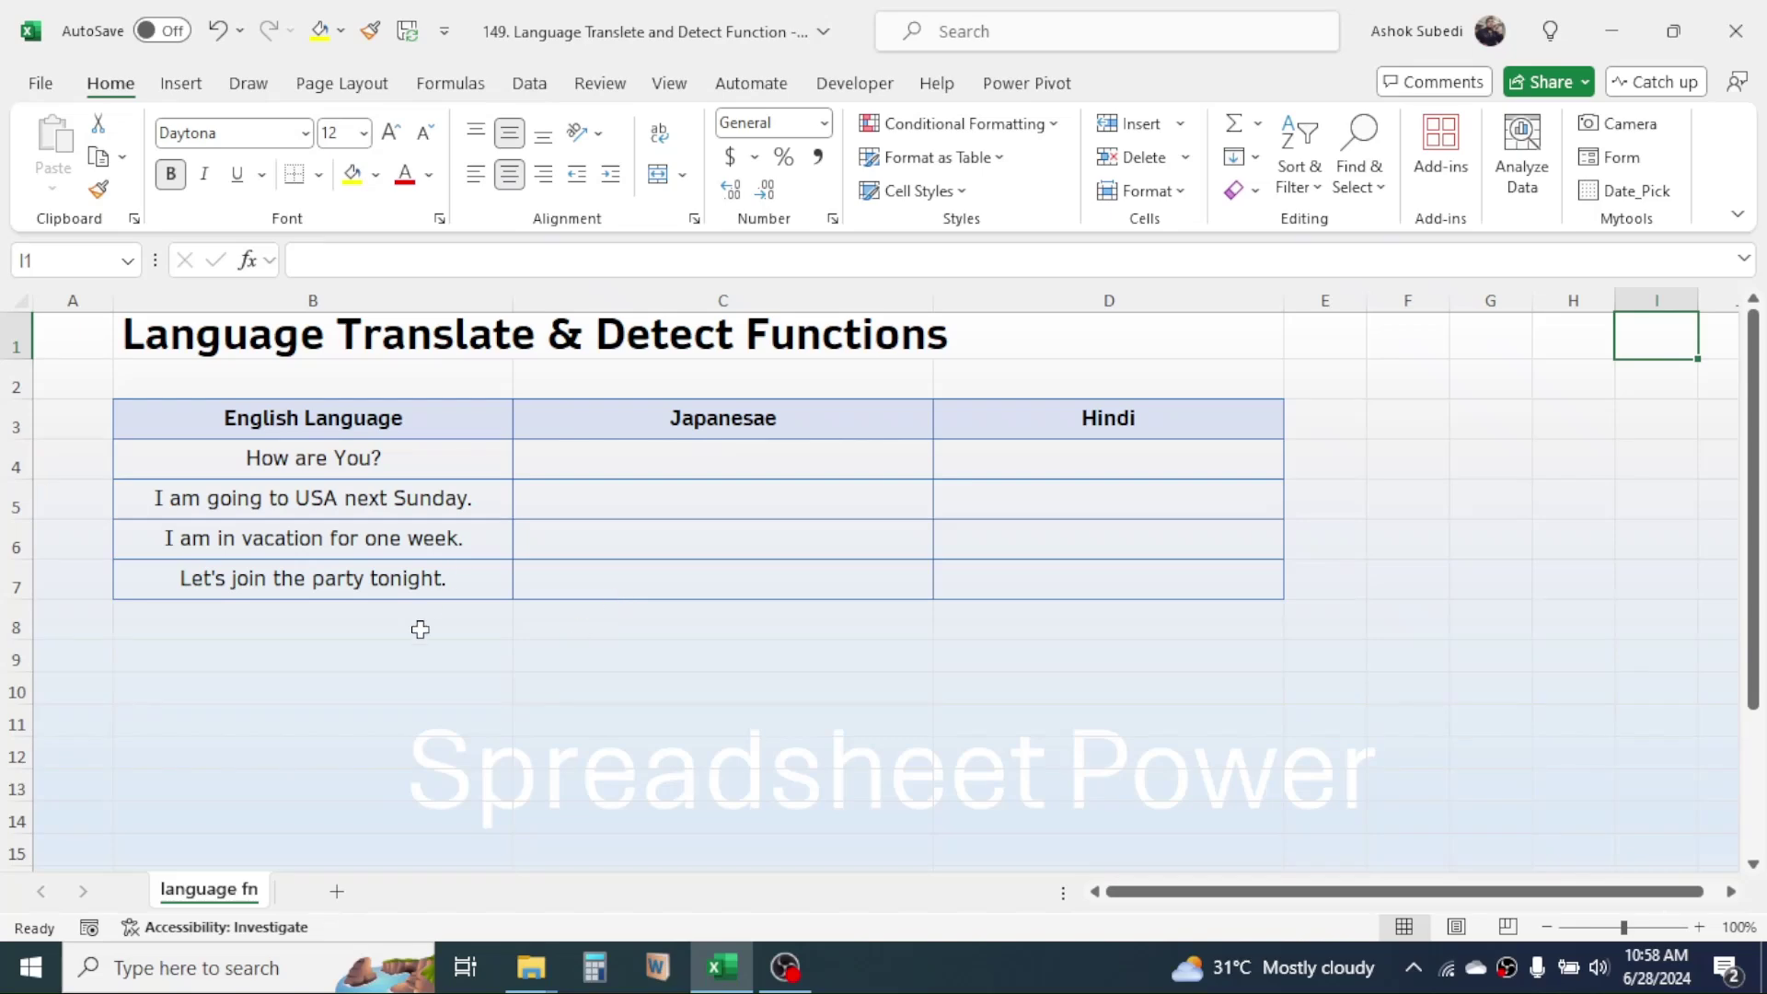
Review the table by selecting the English, Japanese and Hindi columns down to row 7.
{"action": "left_click_drag", "start_coordinate": [379, 453], "coordinate": [363, 576]}
{"action": "left_click", "coordinate": [495, 645]}
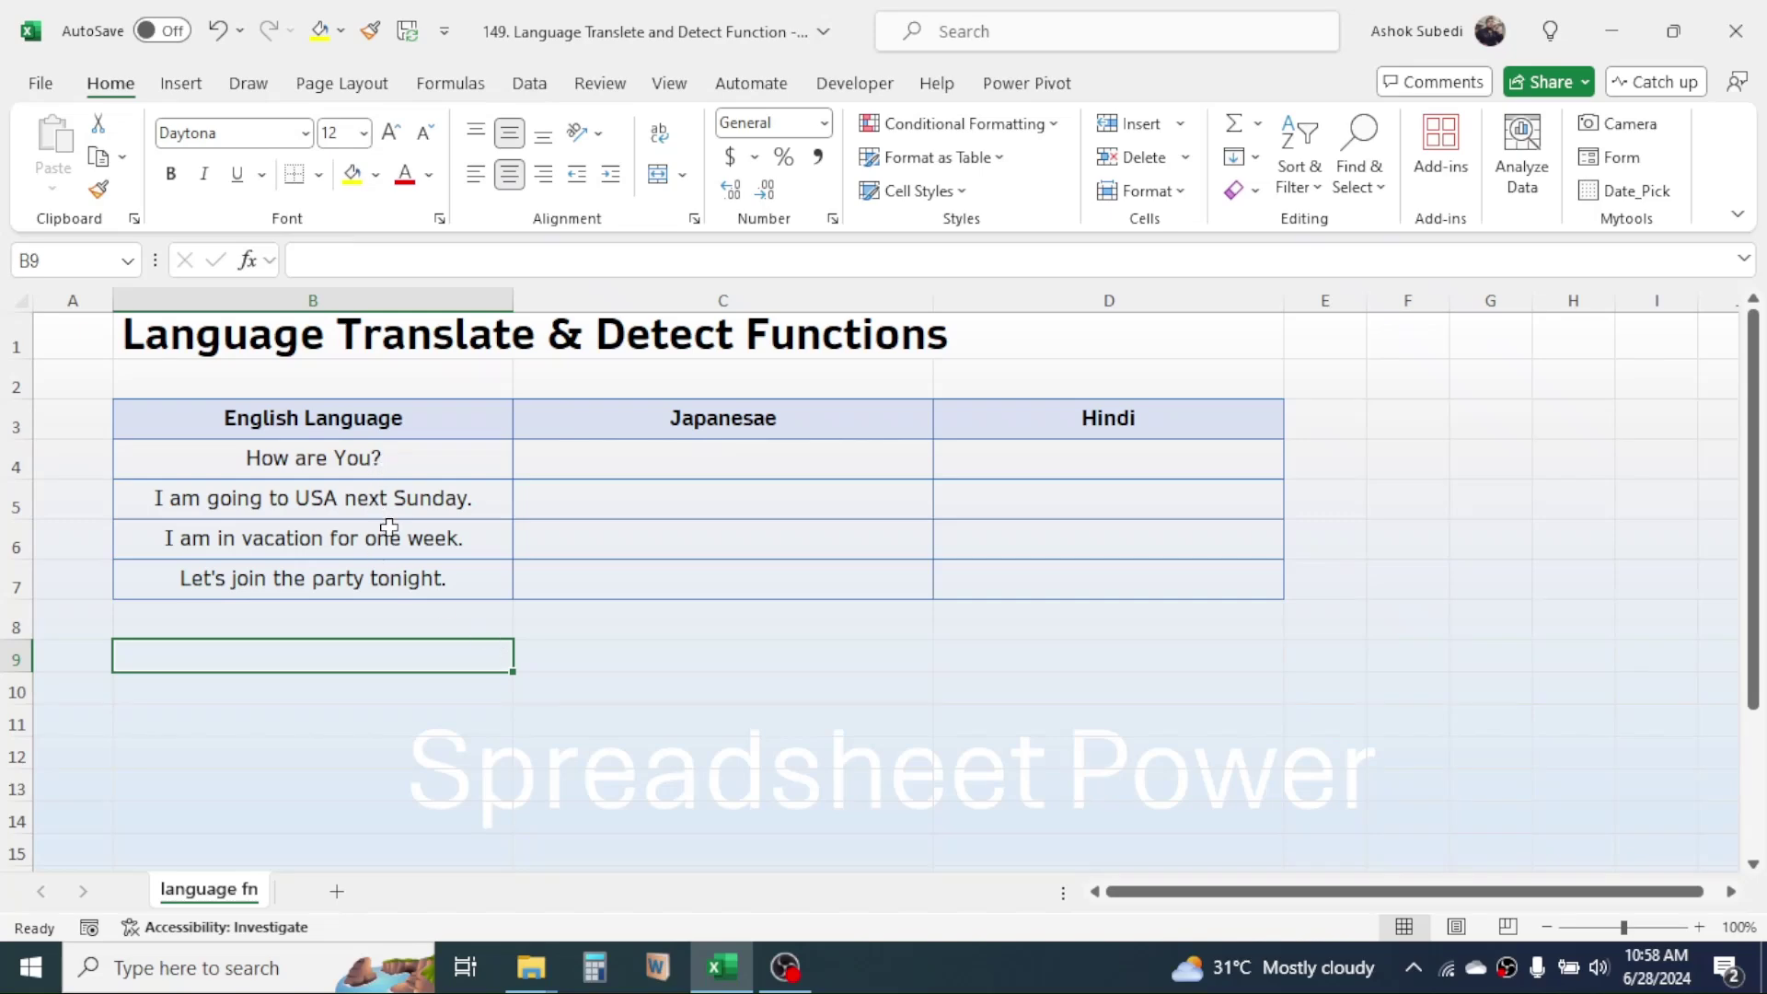
{"action": "left_click_drag", "start_coordinate": [800, 421], "coordinate": [764, 578]}
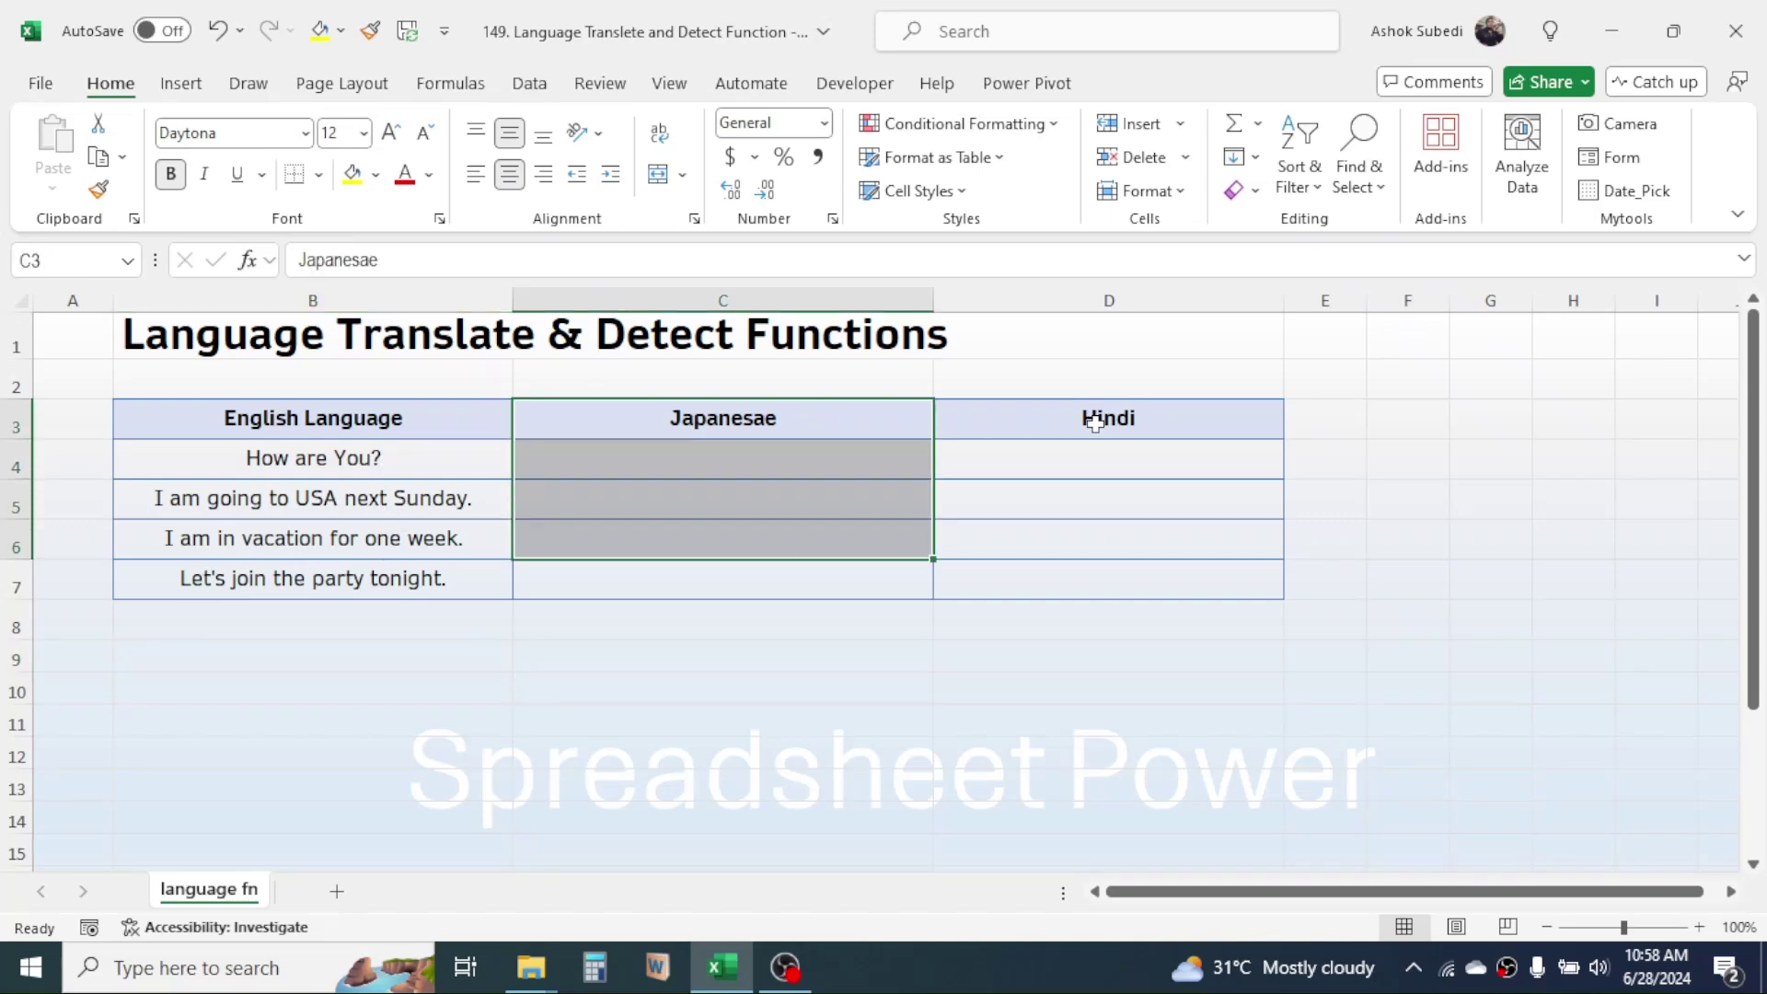
{"action": "left_click_drag", "start_coordinate": [1089, 414], "coordinate": [1070, 564]}
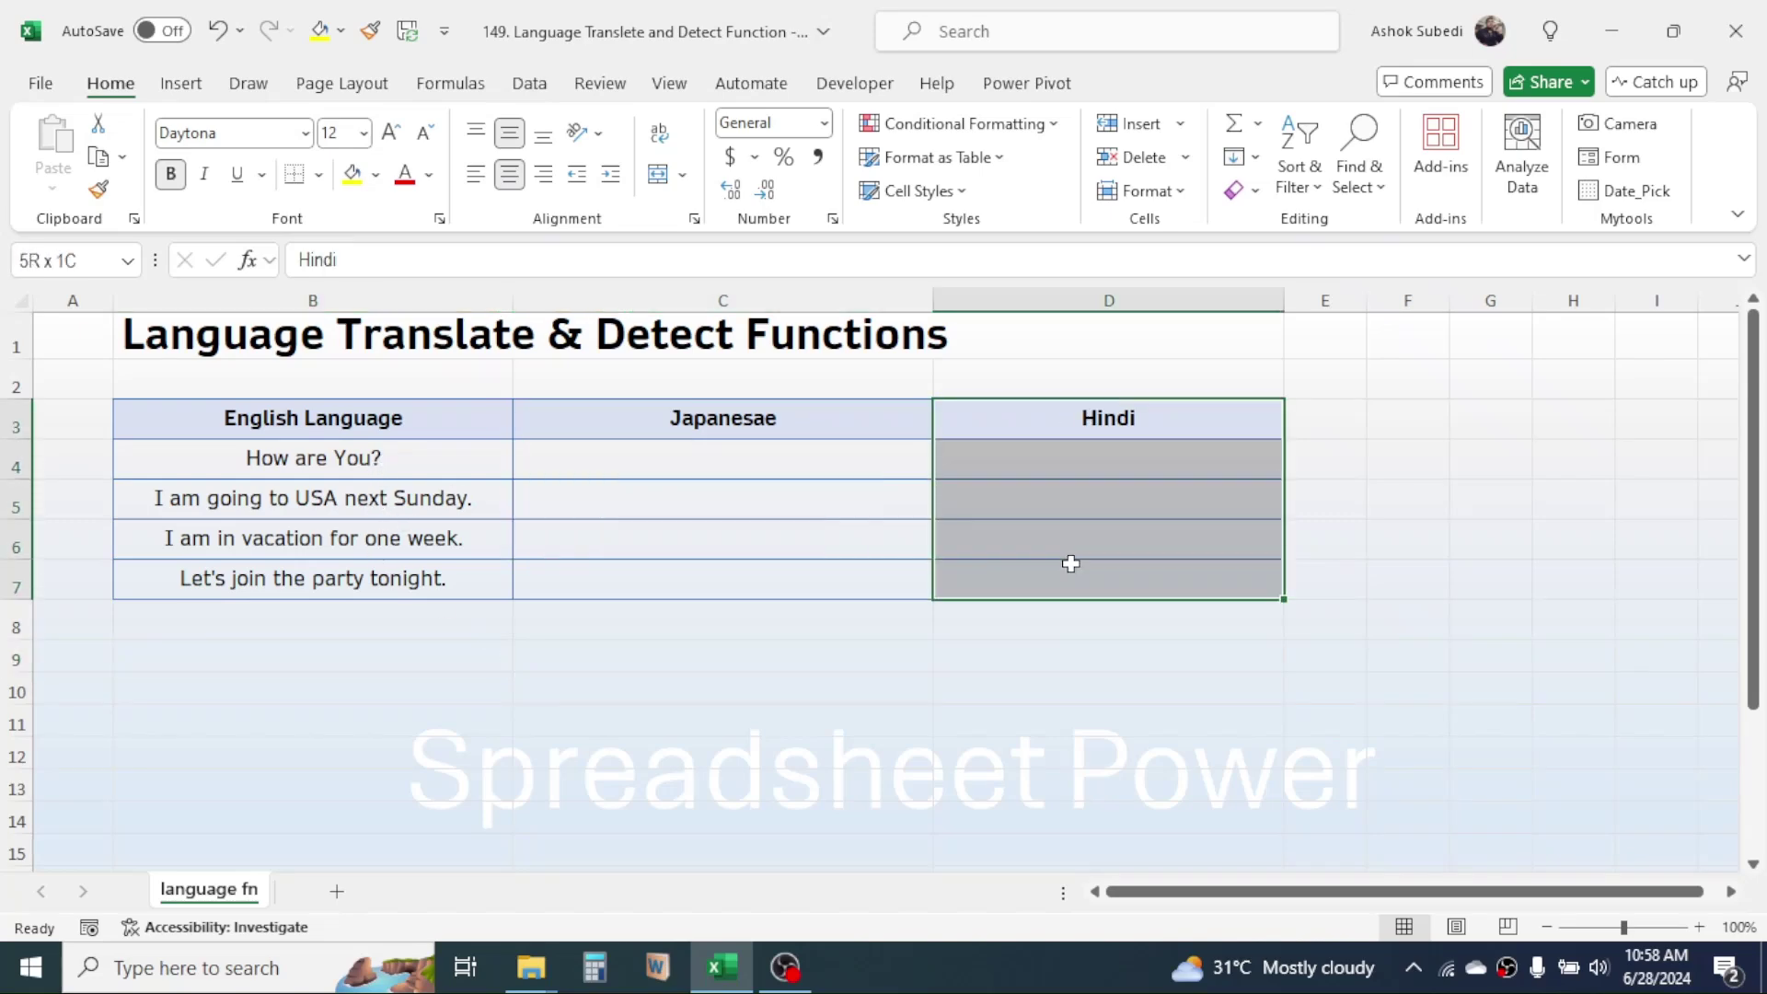
{"action": "left_click", "coordinate": [1325, 415]}
{"action": "left_click", "coordinate": [1491, 408]}
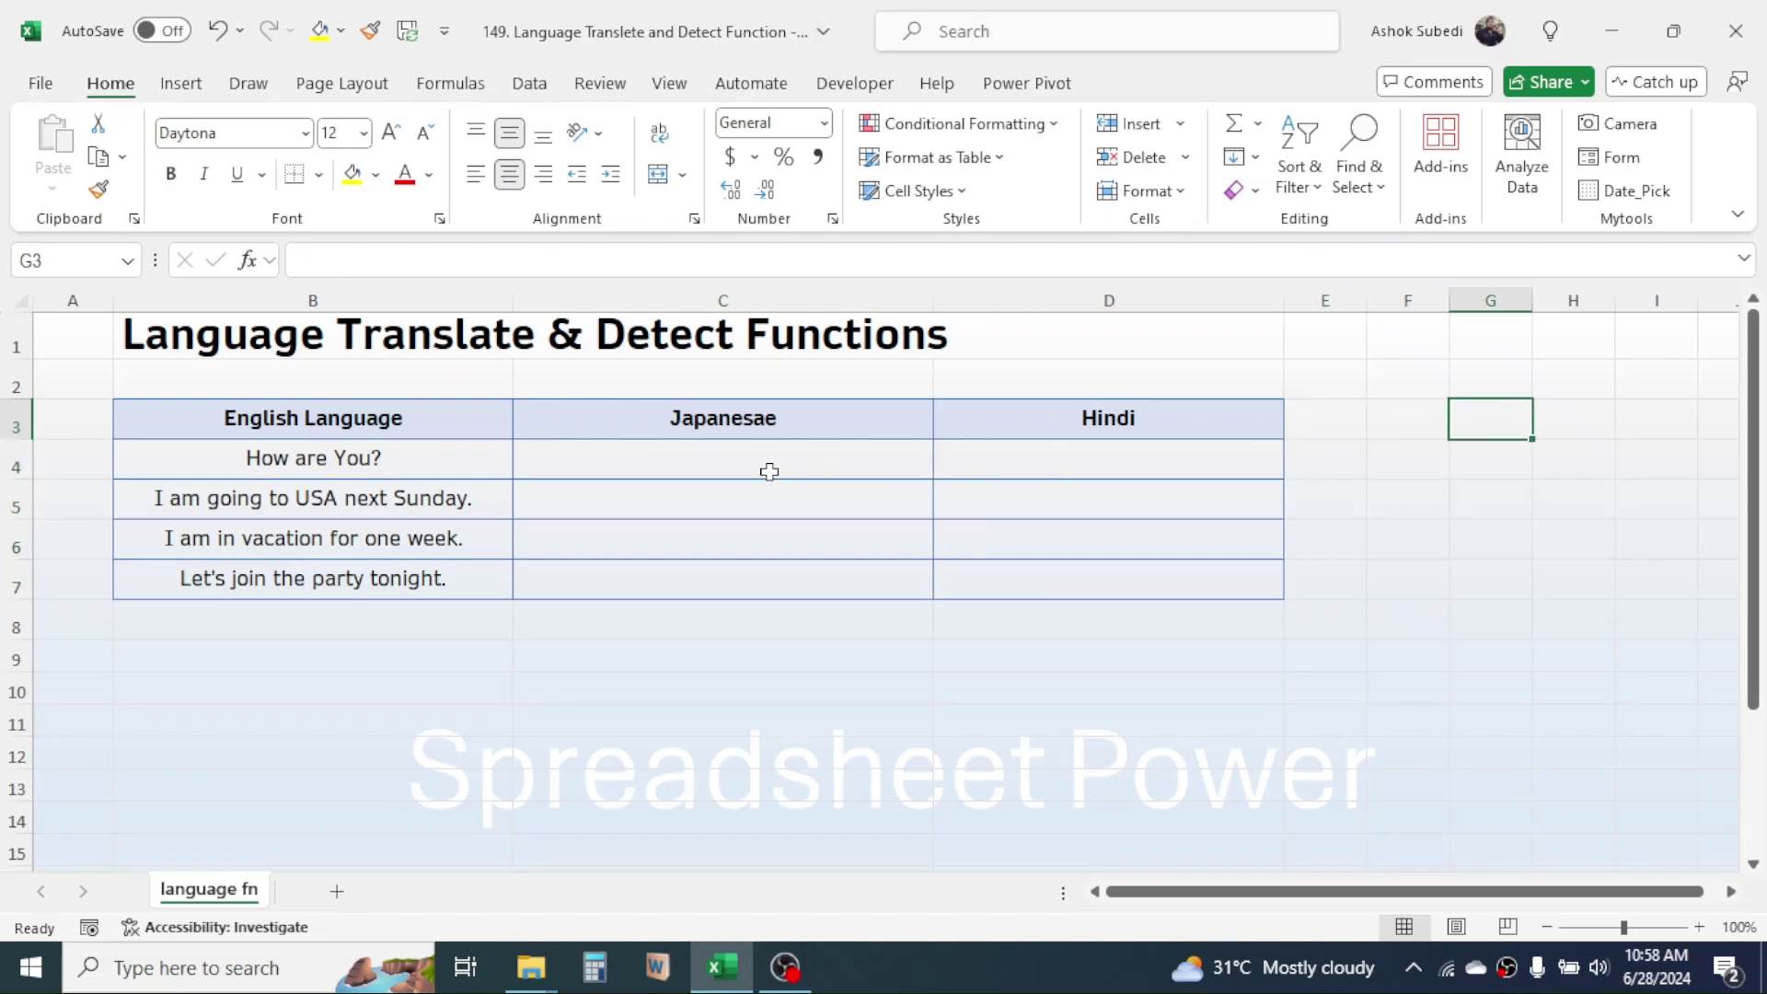
Enter =TRANSLATE(B4,"en","ja") in C4 to translate the first sentence into Japanese.
{"action": "left_click", "coordinate": [730, 459]}
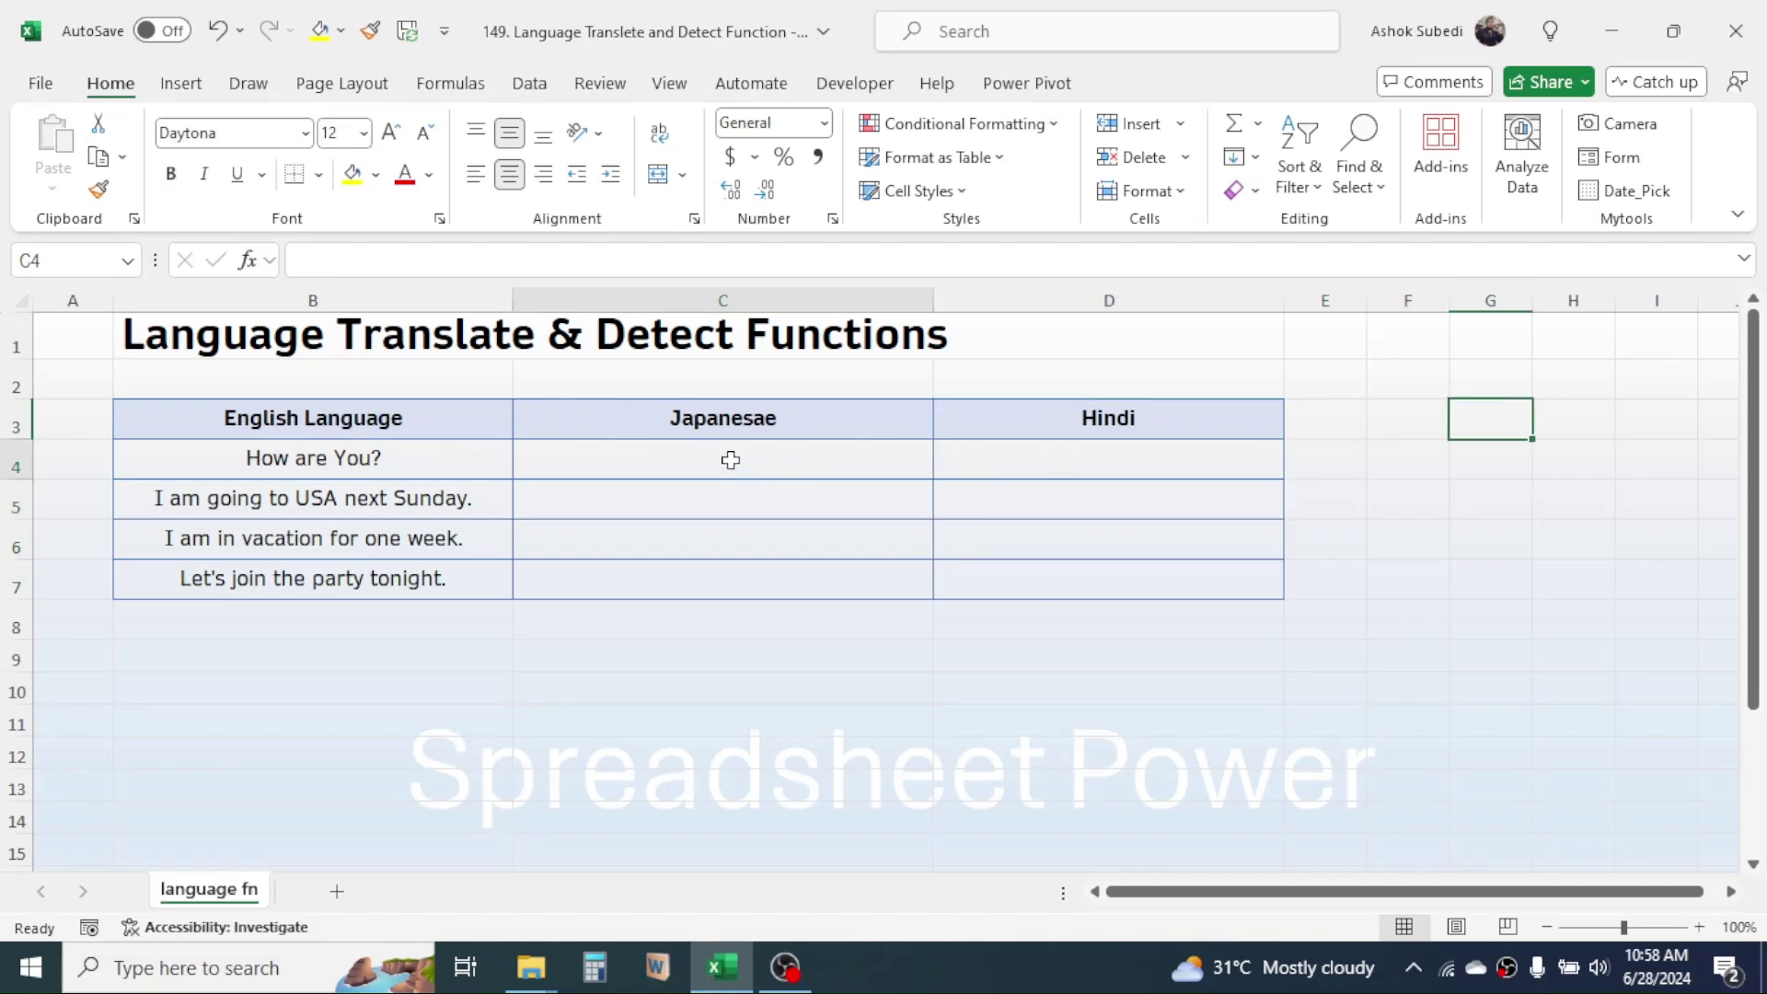
{"action": "type", "text": "="}
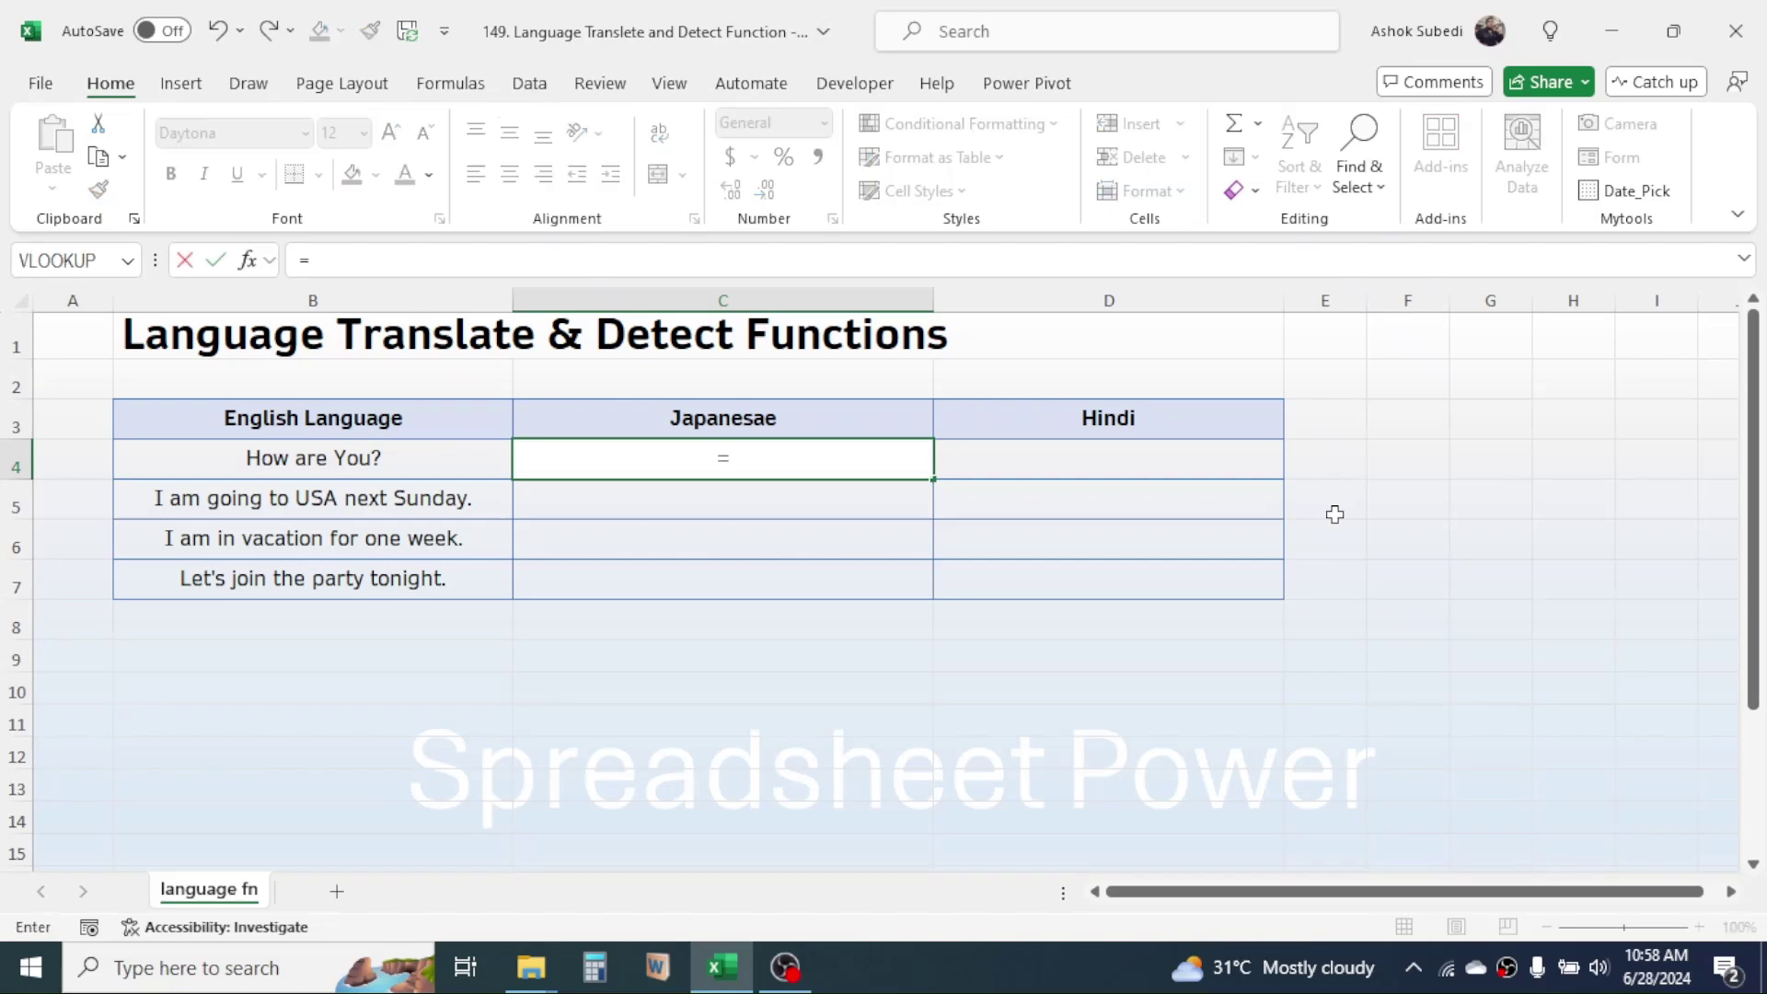
{"action": "type", "text": "TRA"}
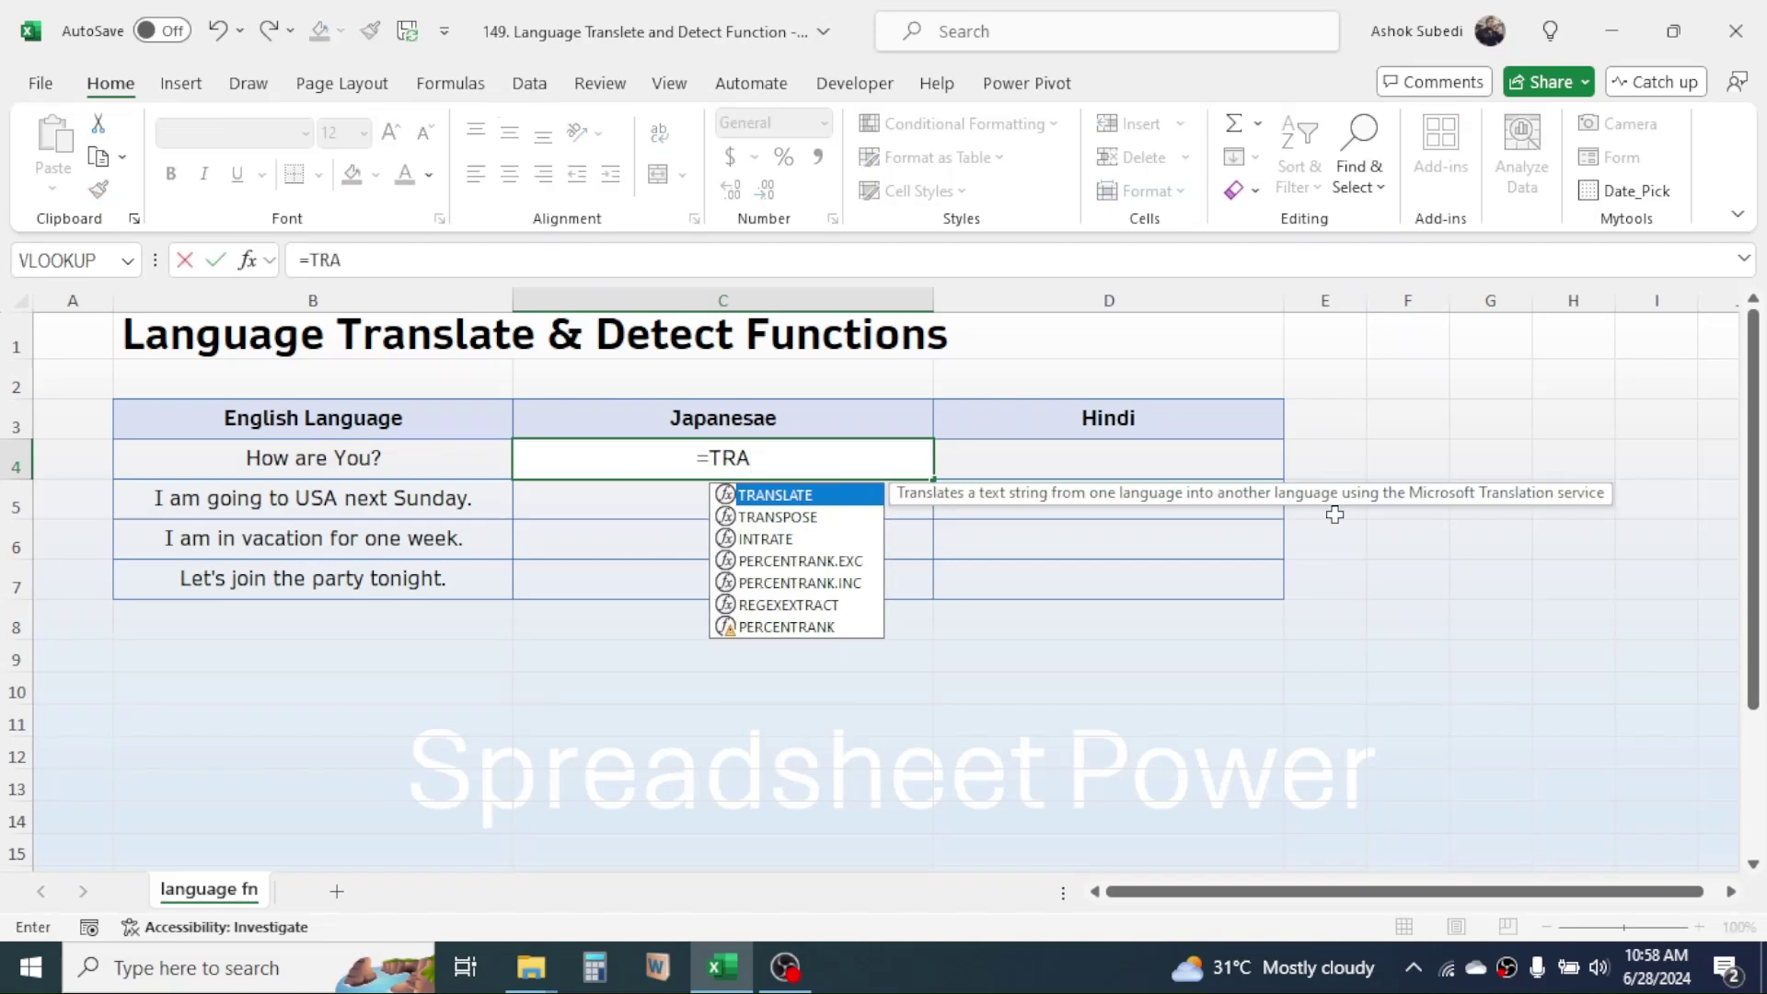
{"action": "double_click", "coordinate": [777, 497]}
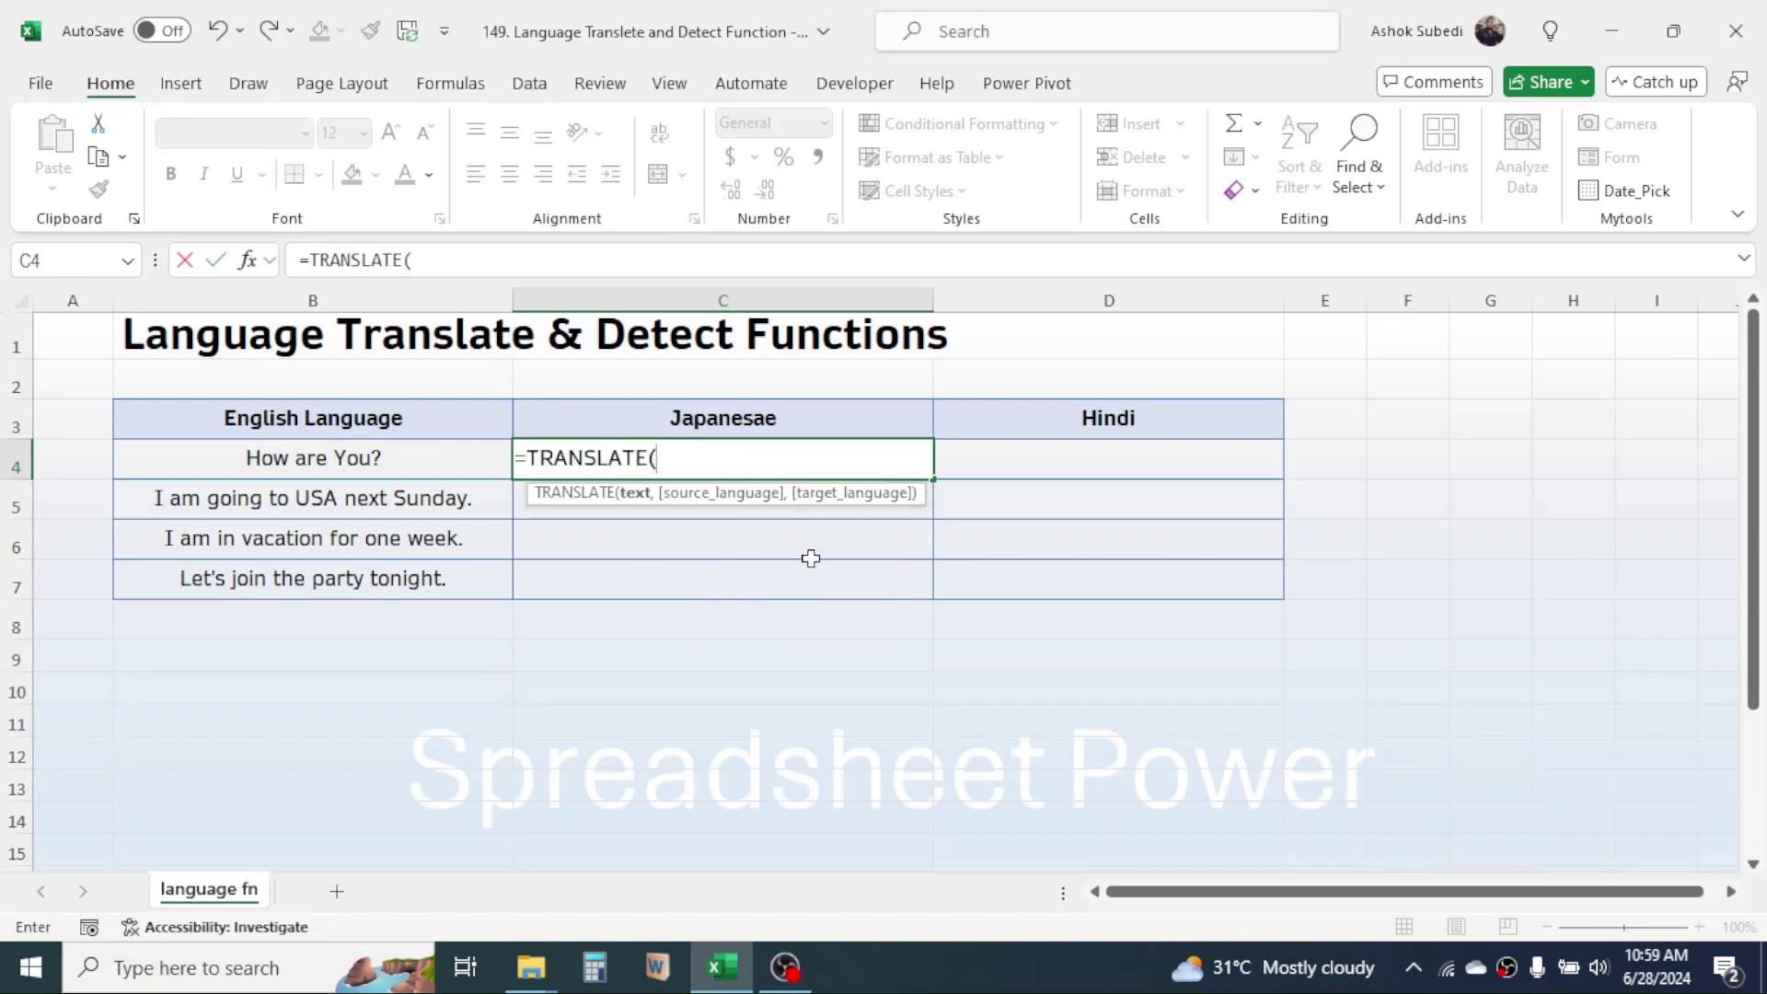
{"action": "left_click", "coordinate": [353, 457]}
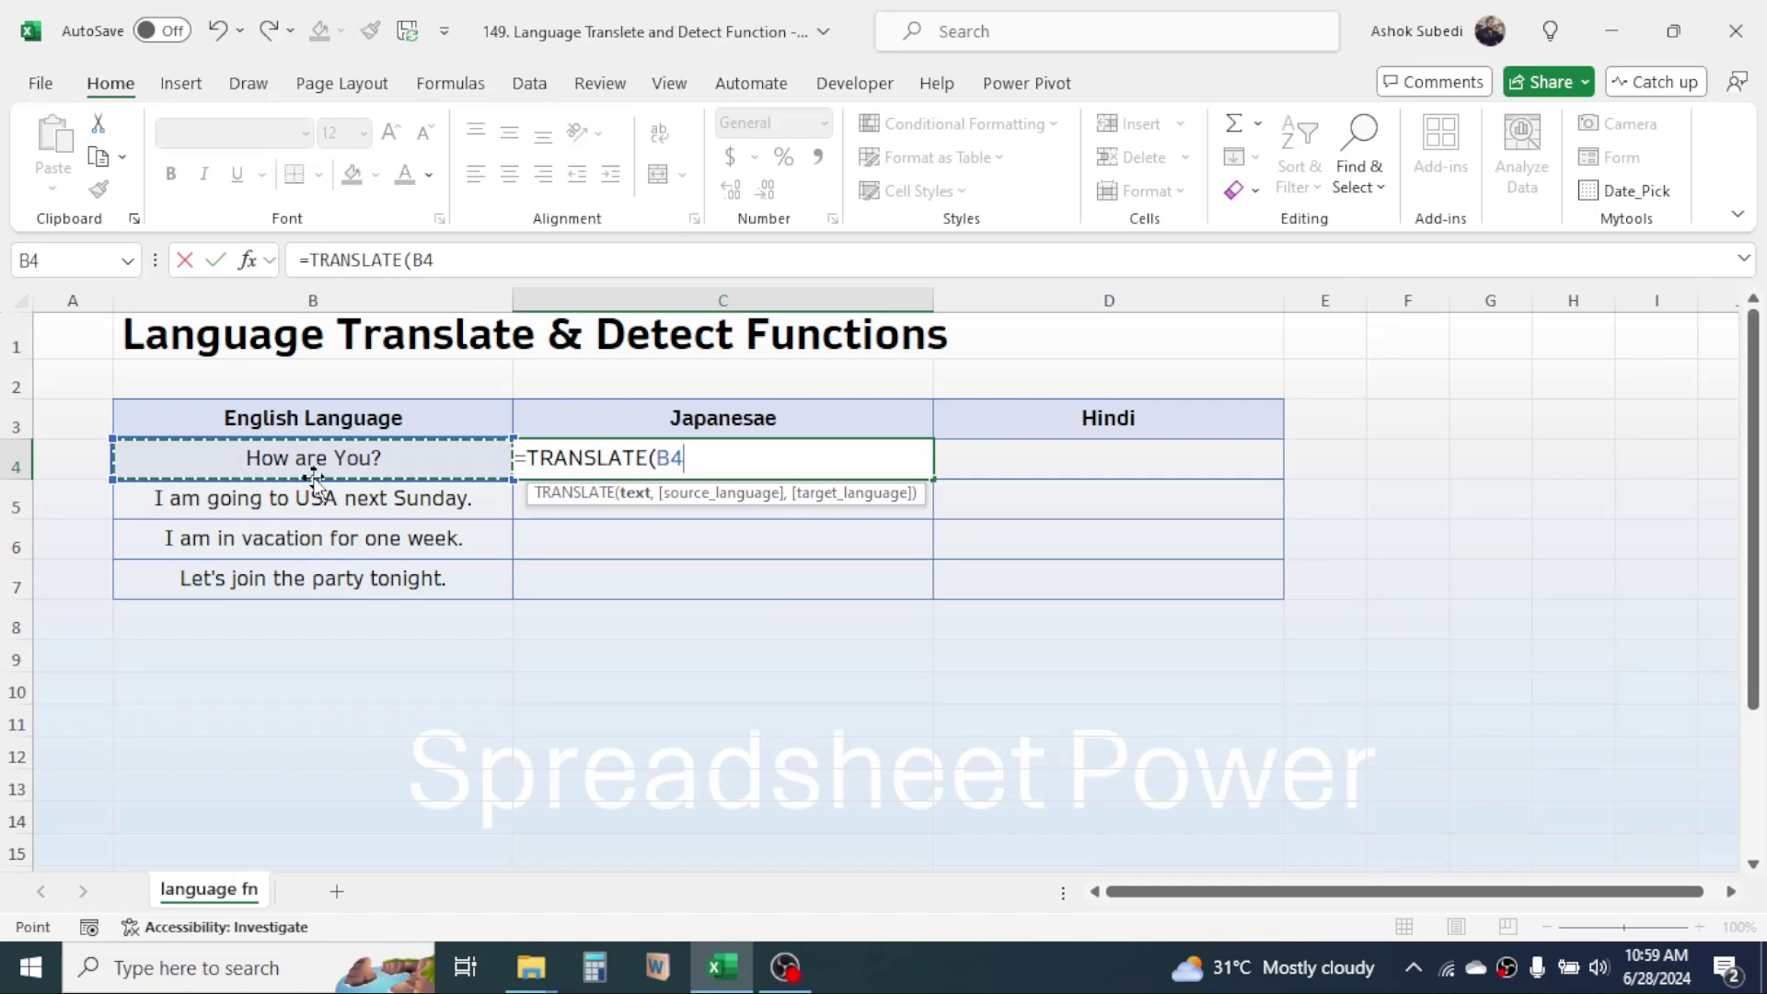
{"action": "type", "text": ","}
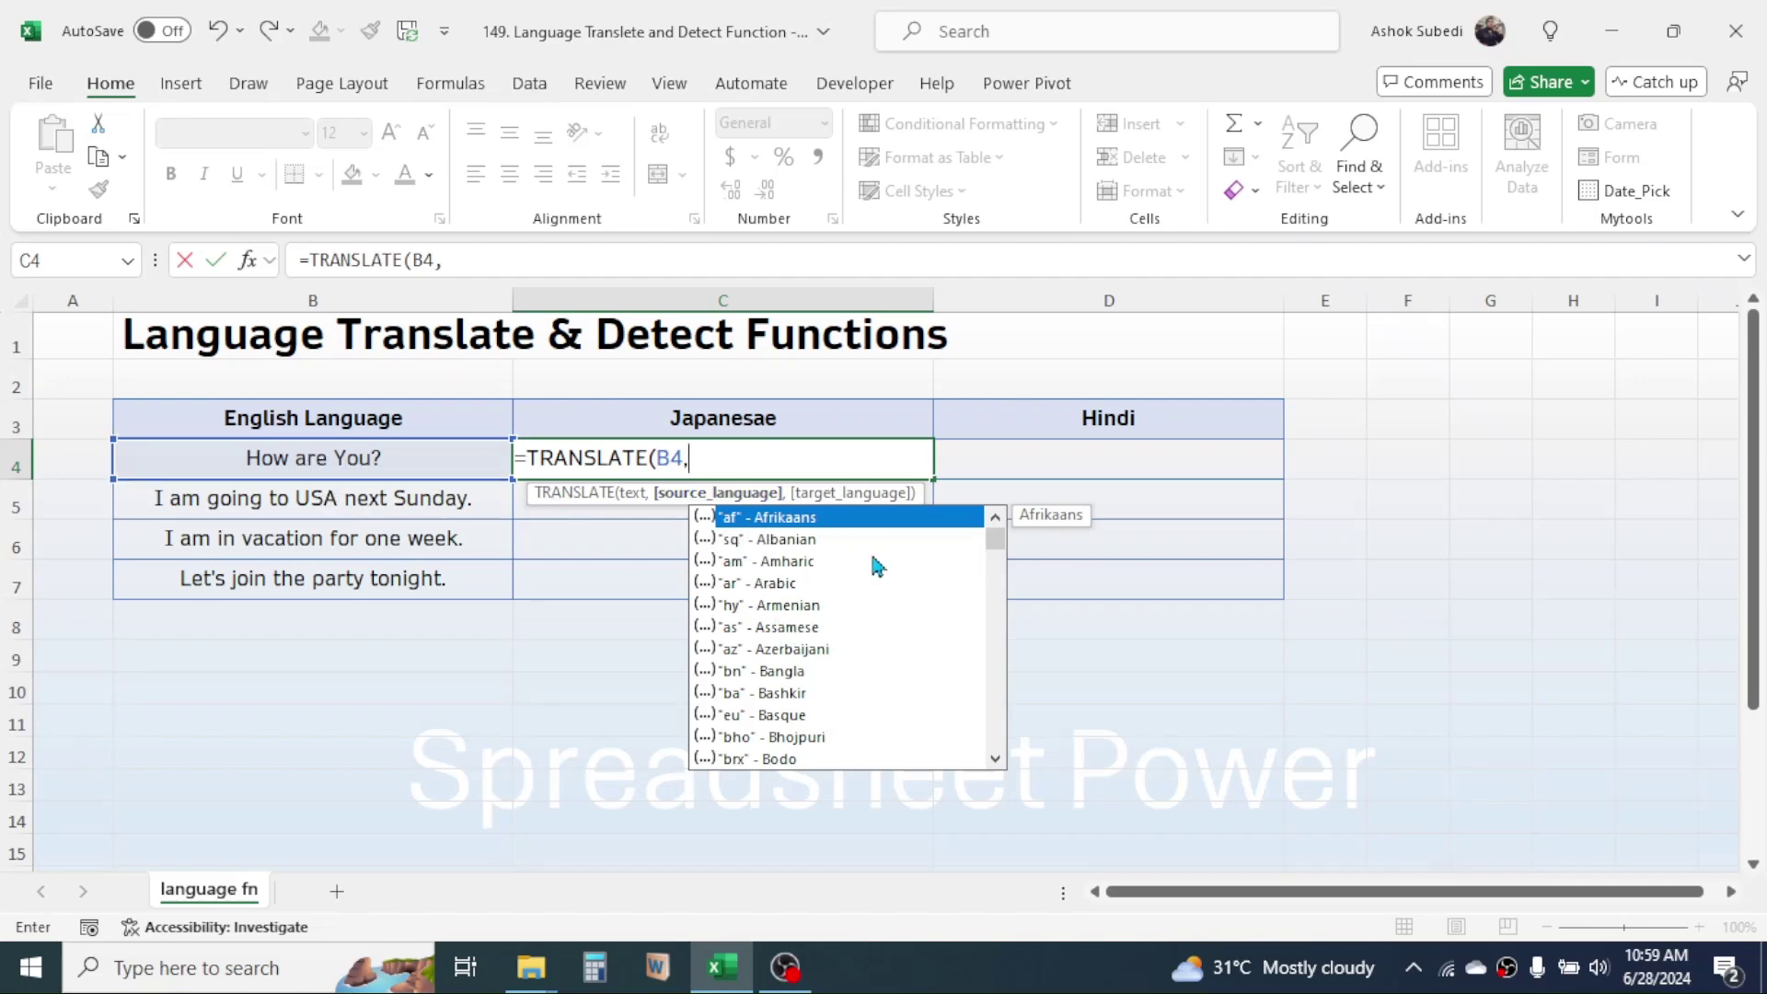
{"action": "type", "text": "\"en\","}
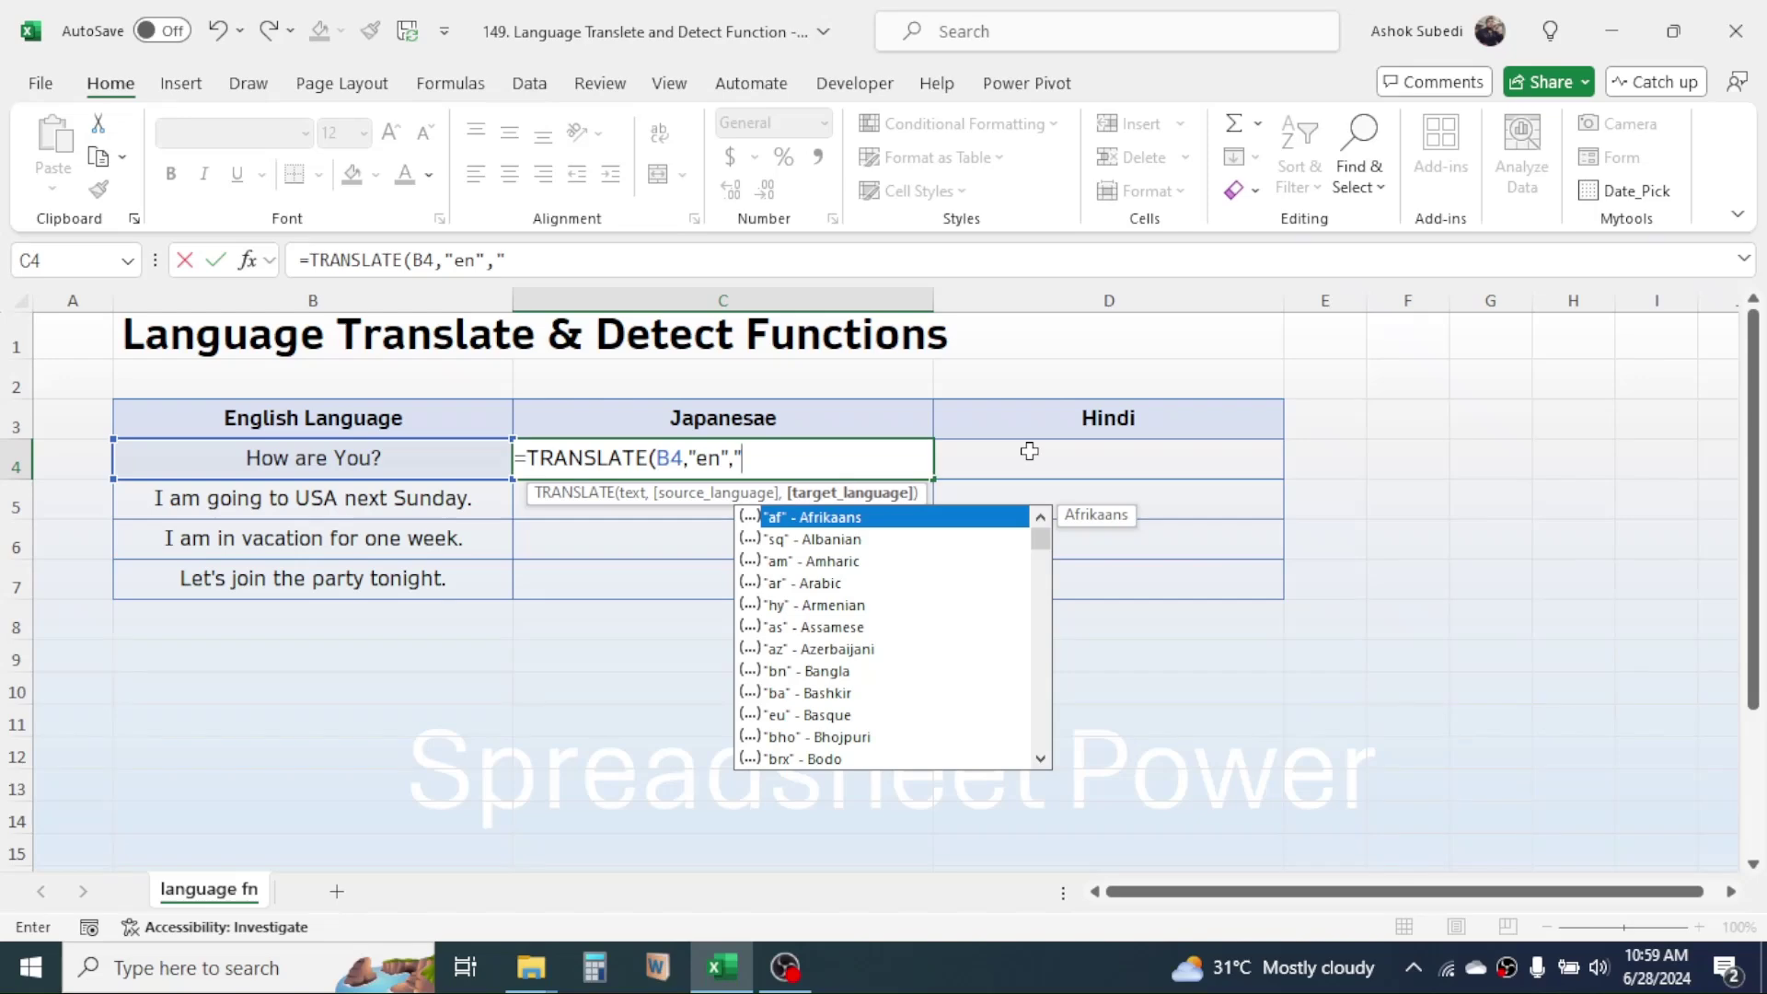
{"action": "type", "text": "ja"}
{"action": "mouse_move", "coordinate": [1037, 556]}
{"action": "left_mouse_down"}
{"action": "mouse_move", "coordinate": [1041, 658]}
{"action": "mouse_move", "coordinate": [1038, 530]}
{"action": "left_mouse_up"}
{"action": "type", "text": "\""}
{"action": "key", "text": "Escape"}
{"action": "type", "text": ")"}
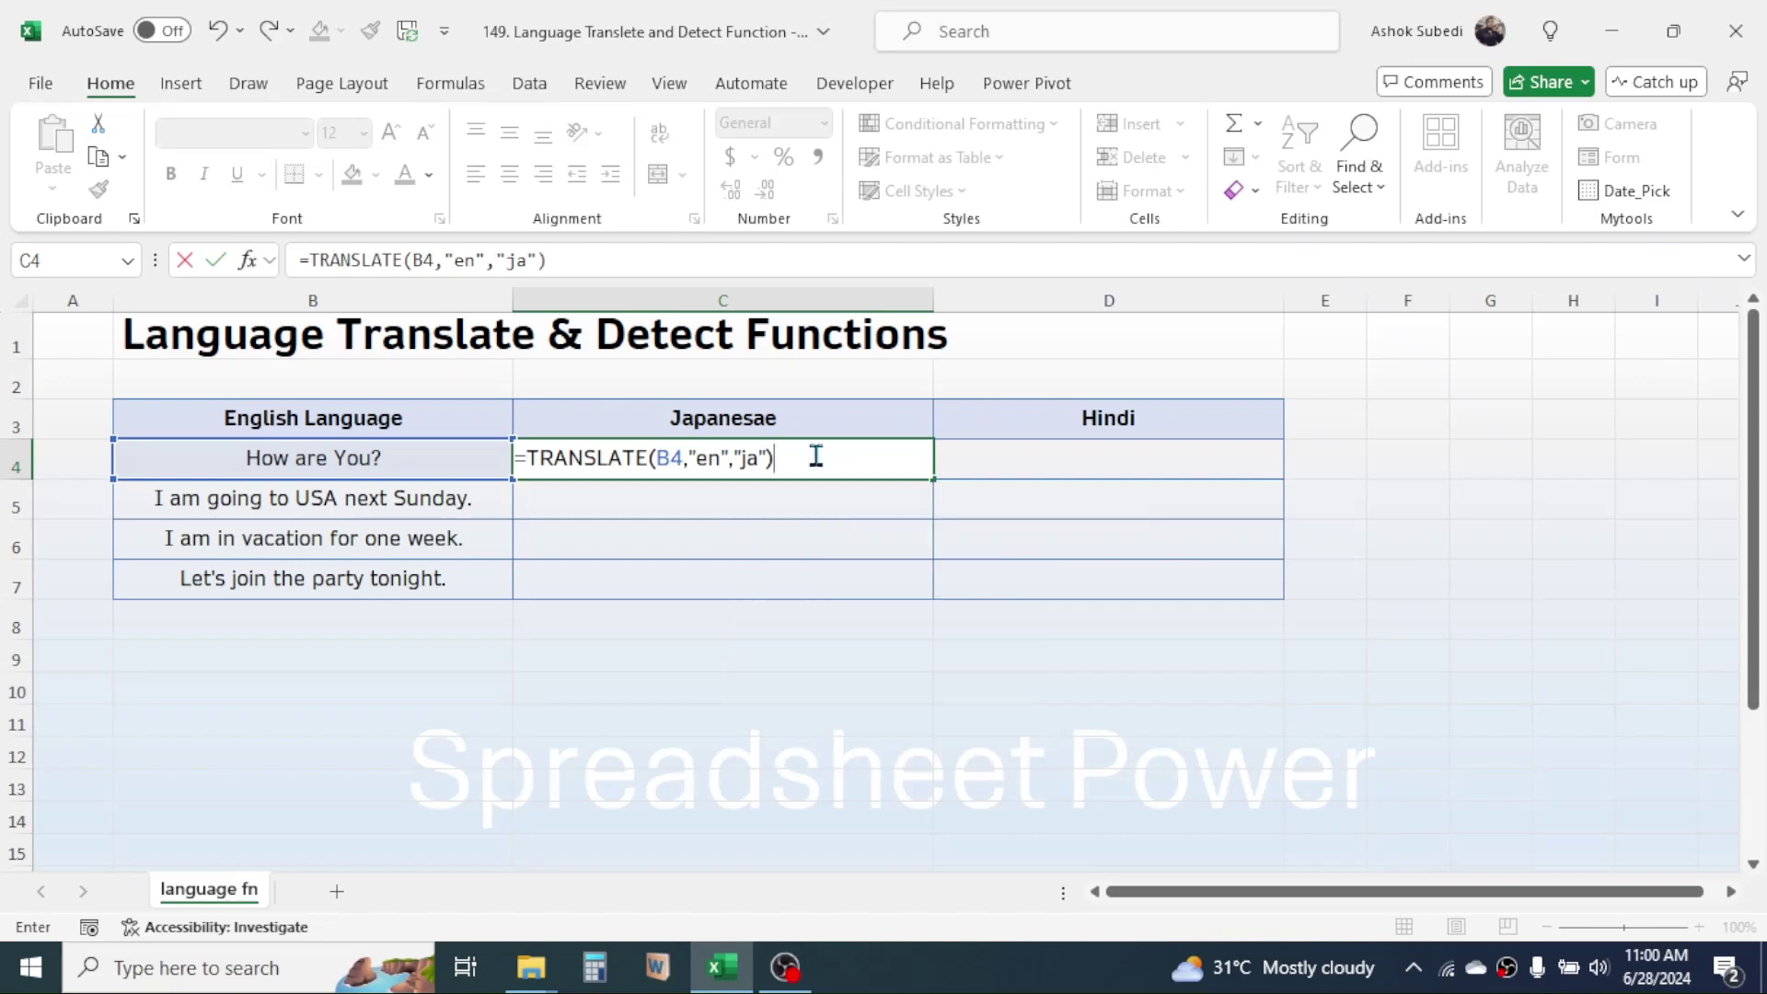
{"action": "key", "text": "Return"}
Check C4's formula and copy it down through C7.
{"action": "key", "text": "Up"}
{"action": "key", "text": "Left"}
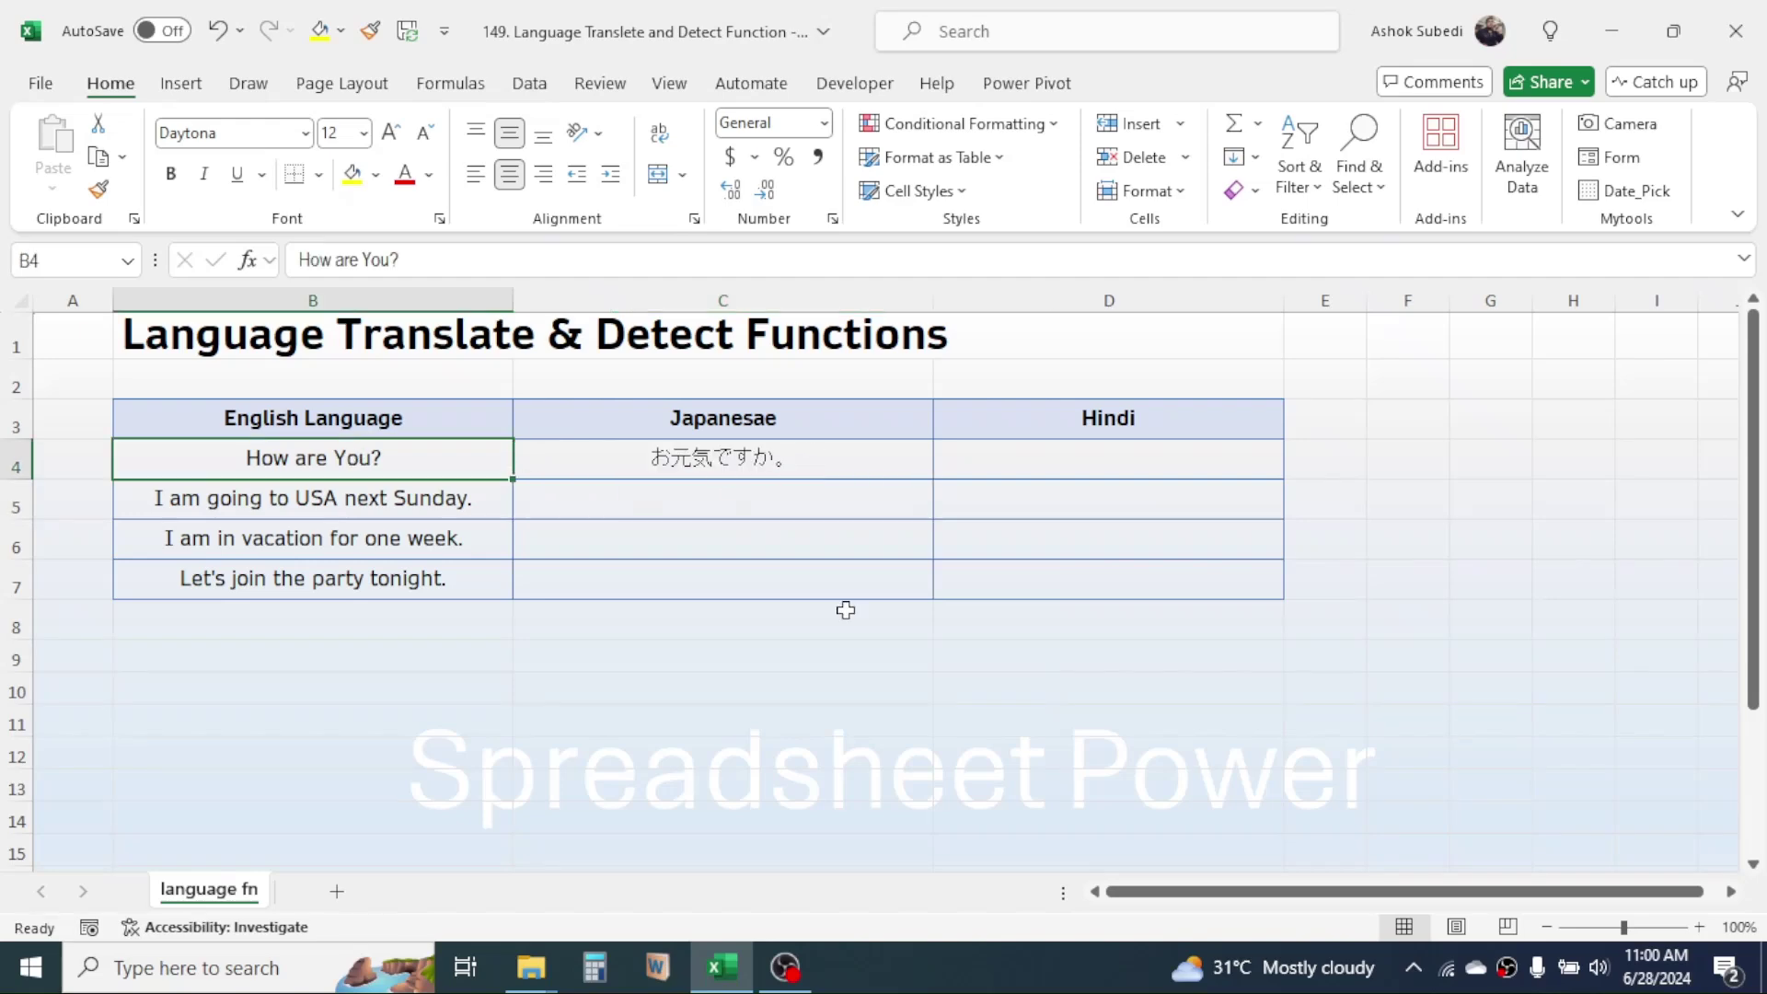
{"action": "key", "text": "Right"}
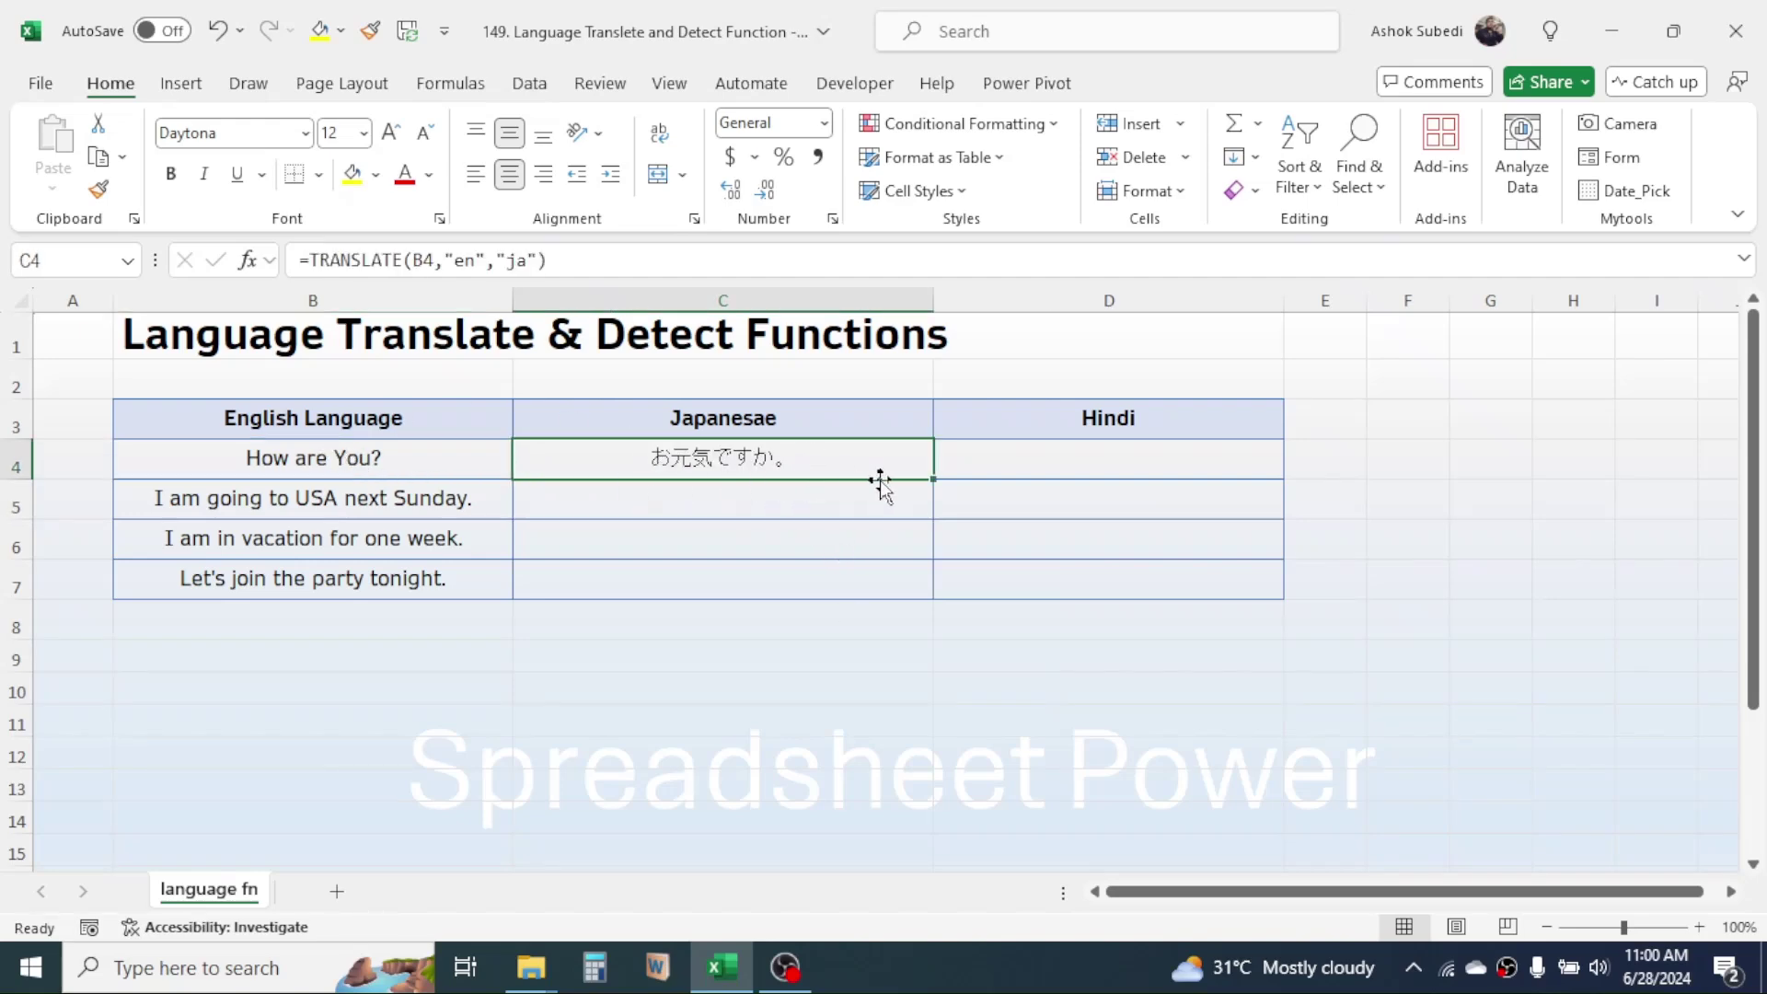
{"action": "left_click_drag", "start_coordinate": [933, 491], "coordinate": [905, 593]}
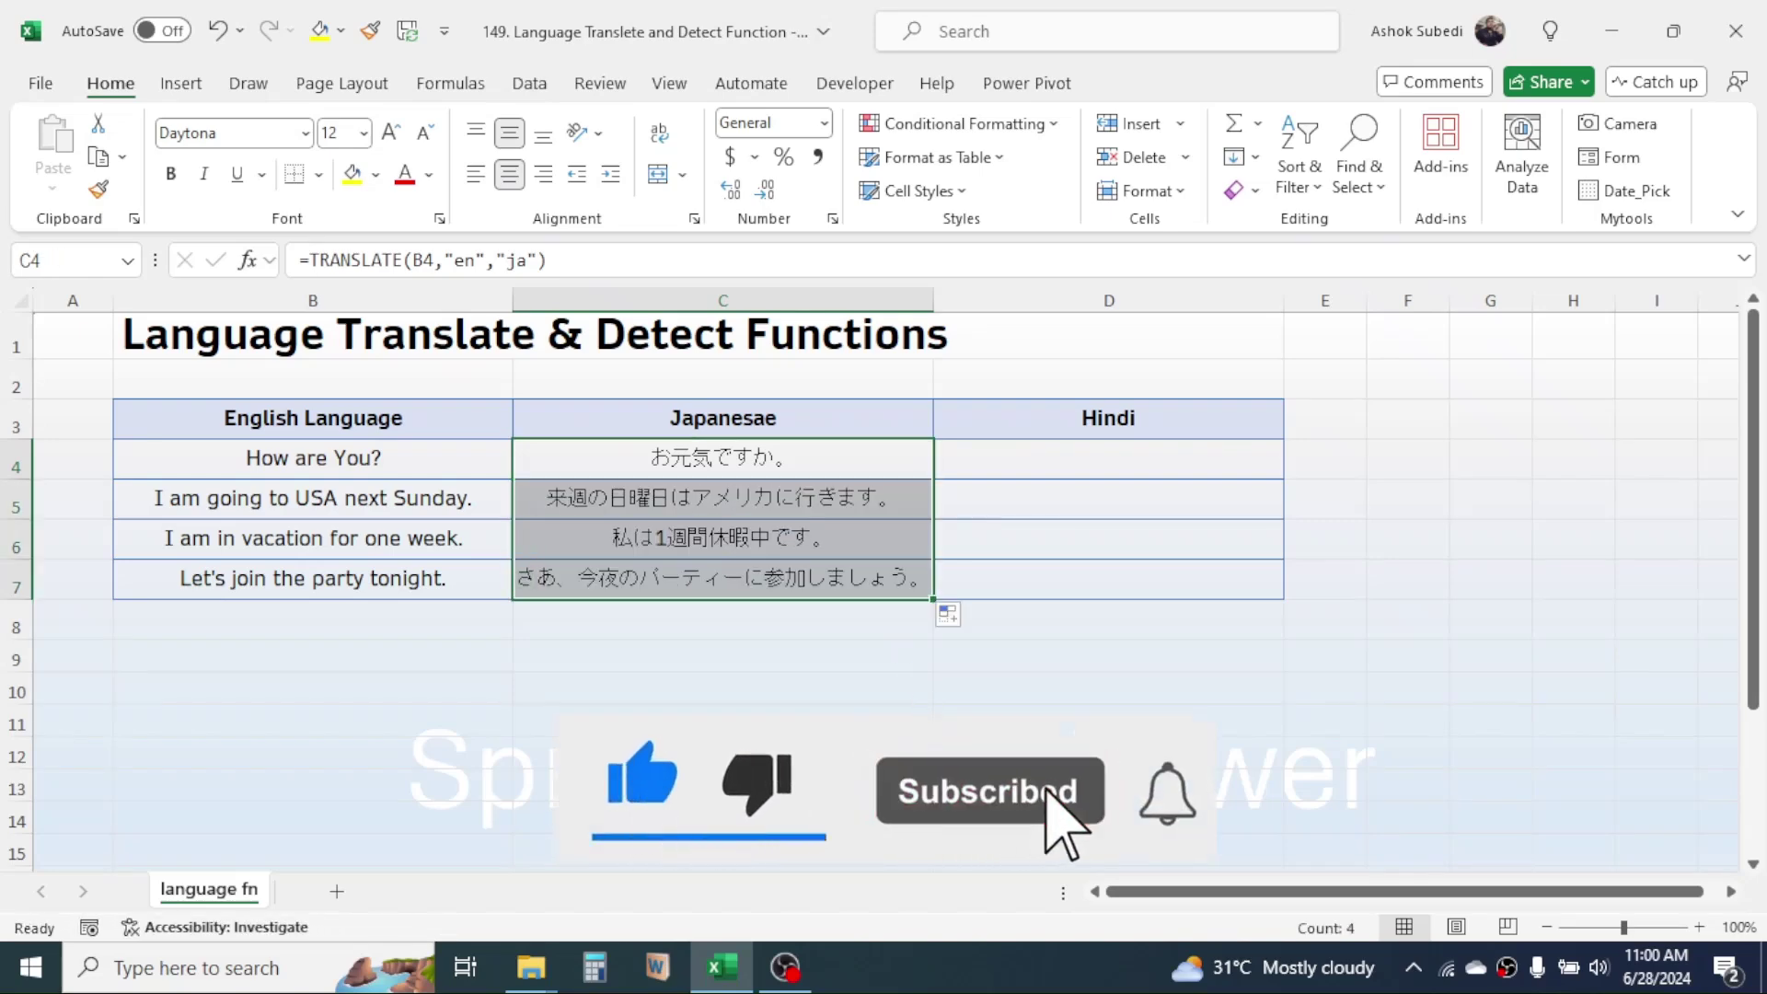
{"action": "left_click", "coordinate": [1224, 657]}
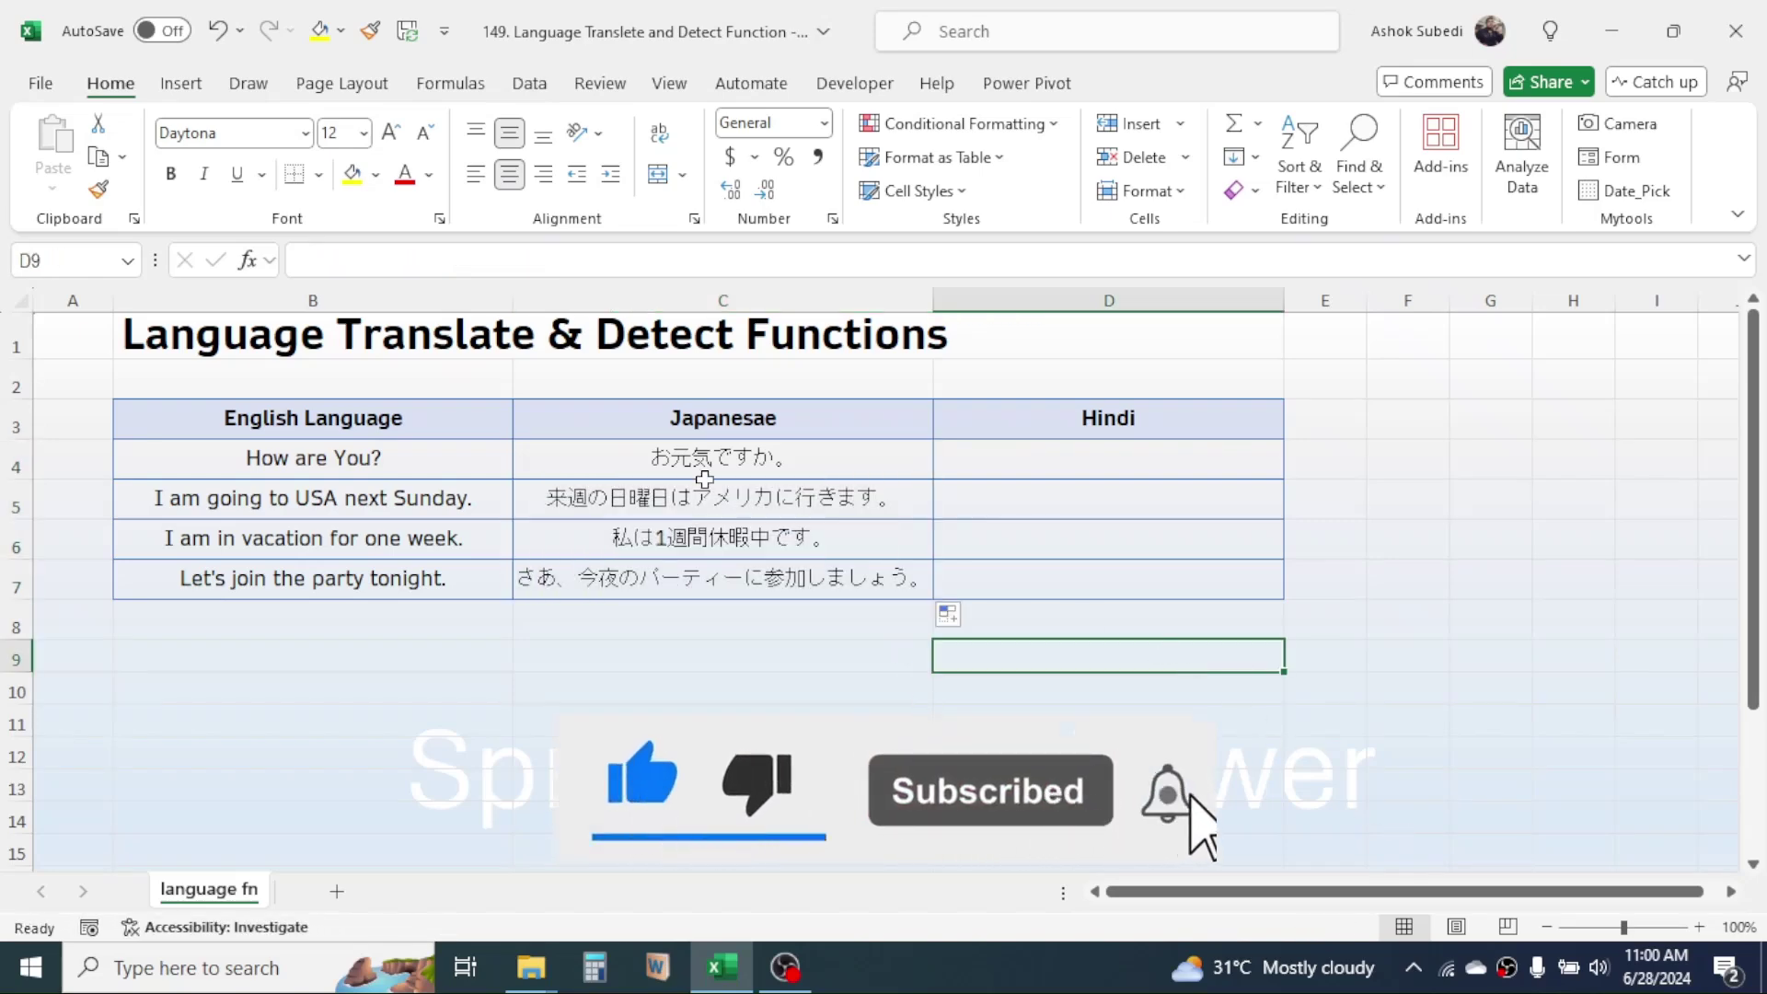
{"action": "left_click", "coordinate": [1101, 456]}
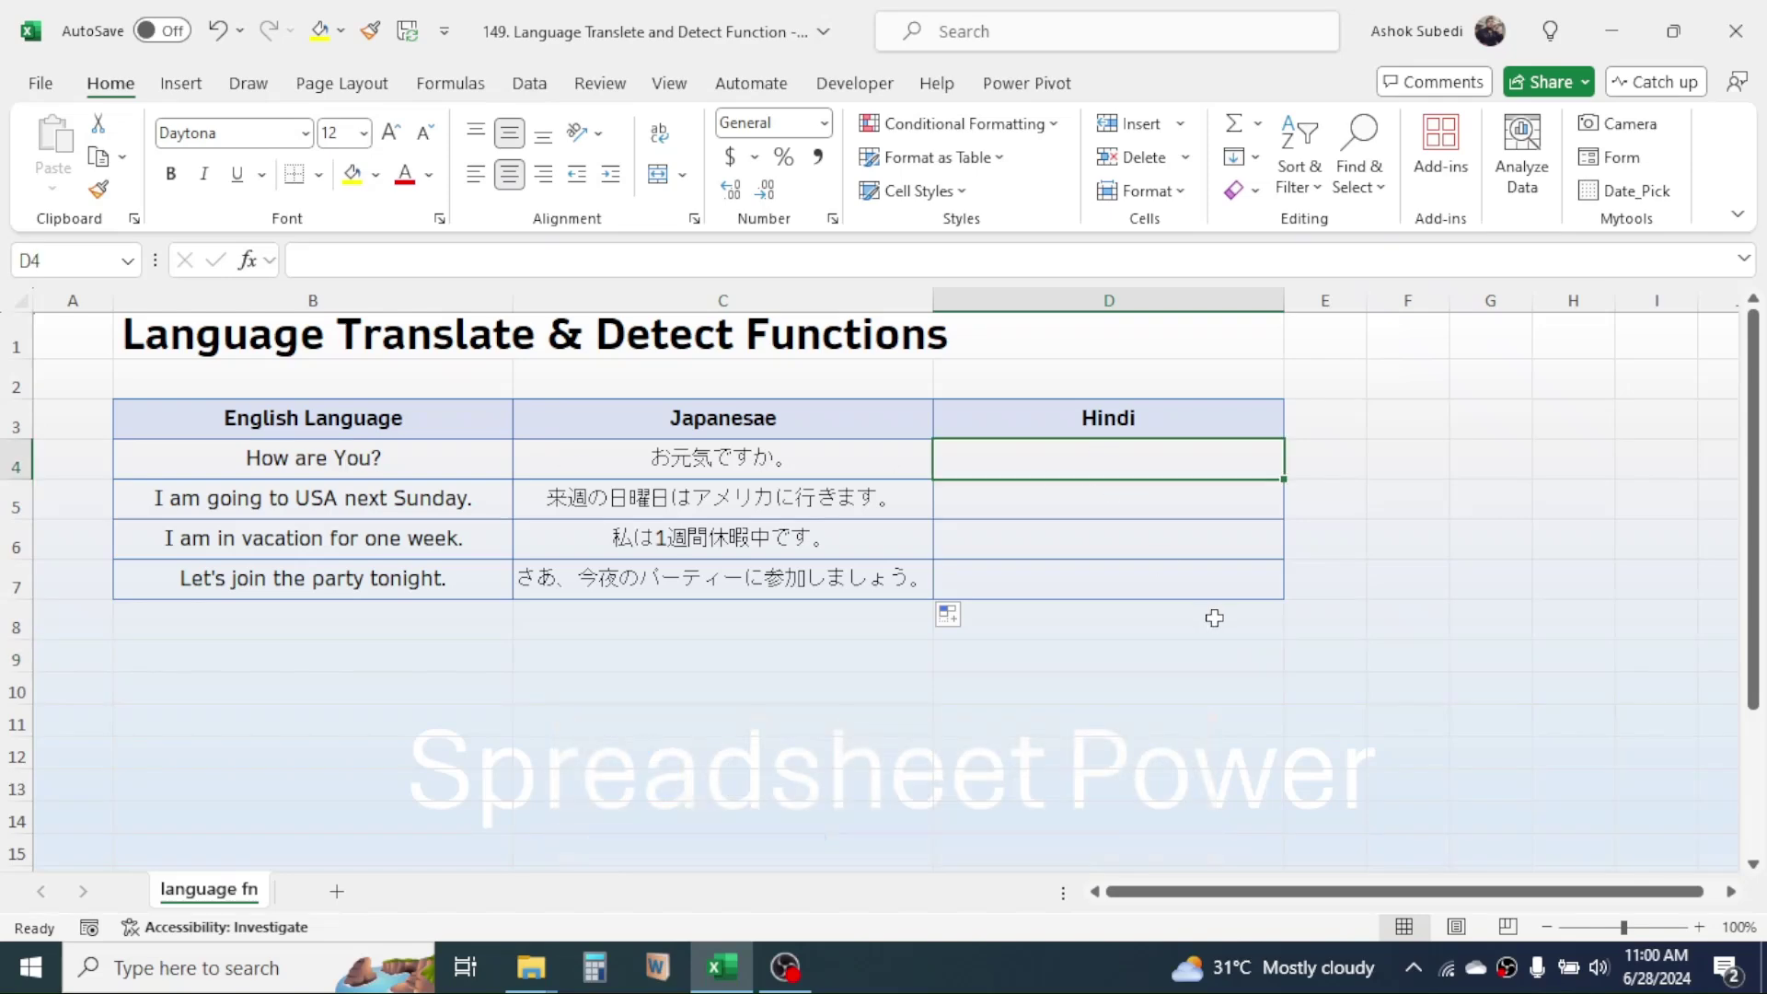
Enter =TRANSLATE(B4,"en","hi") in D4 for the Hindi translation of 'How are You?'.
{"action": "type", "text": "=Tra"}
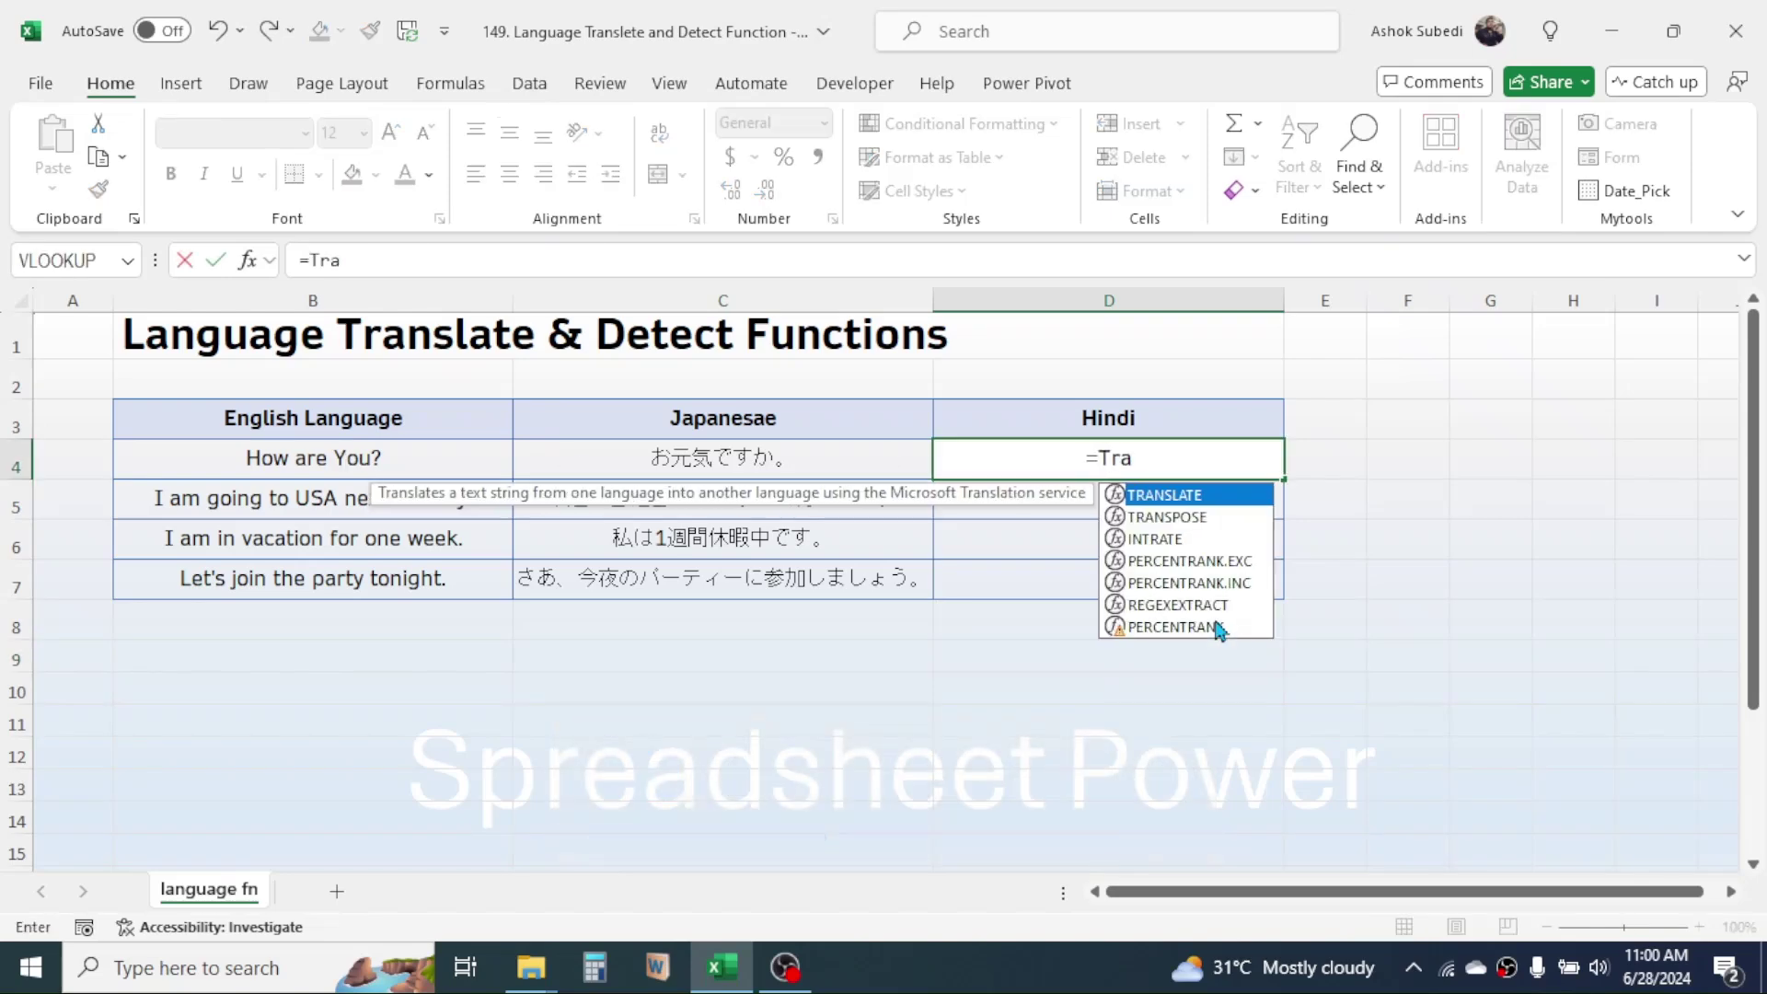
{"action": "double_click", "coordinate": [1169, 497]}
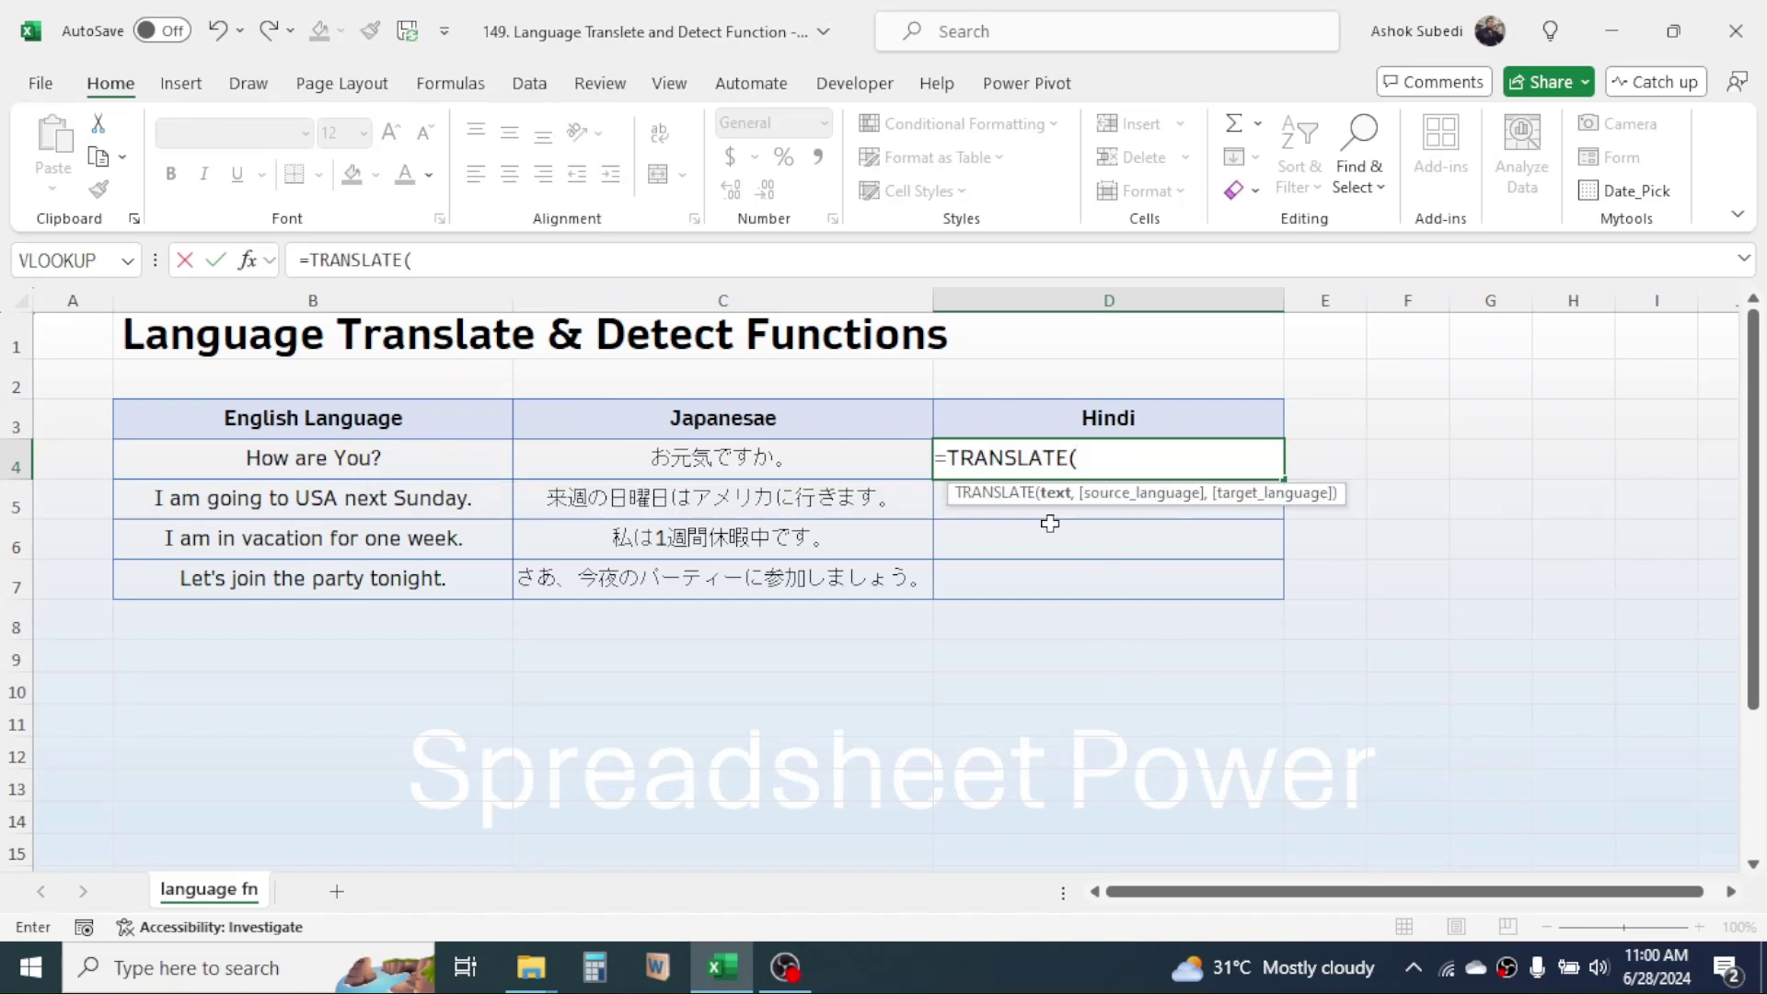
{"action": "left_click", "coordinate": [387, 465]}
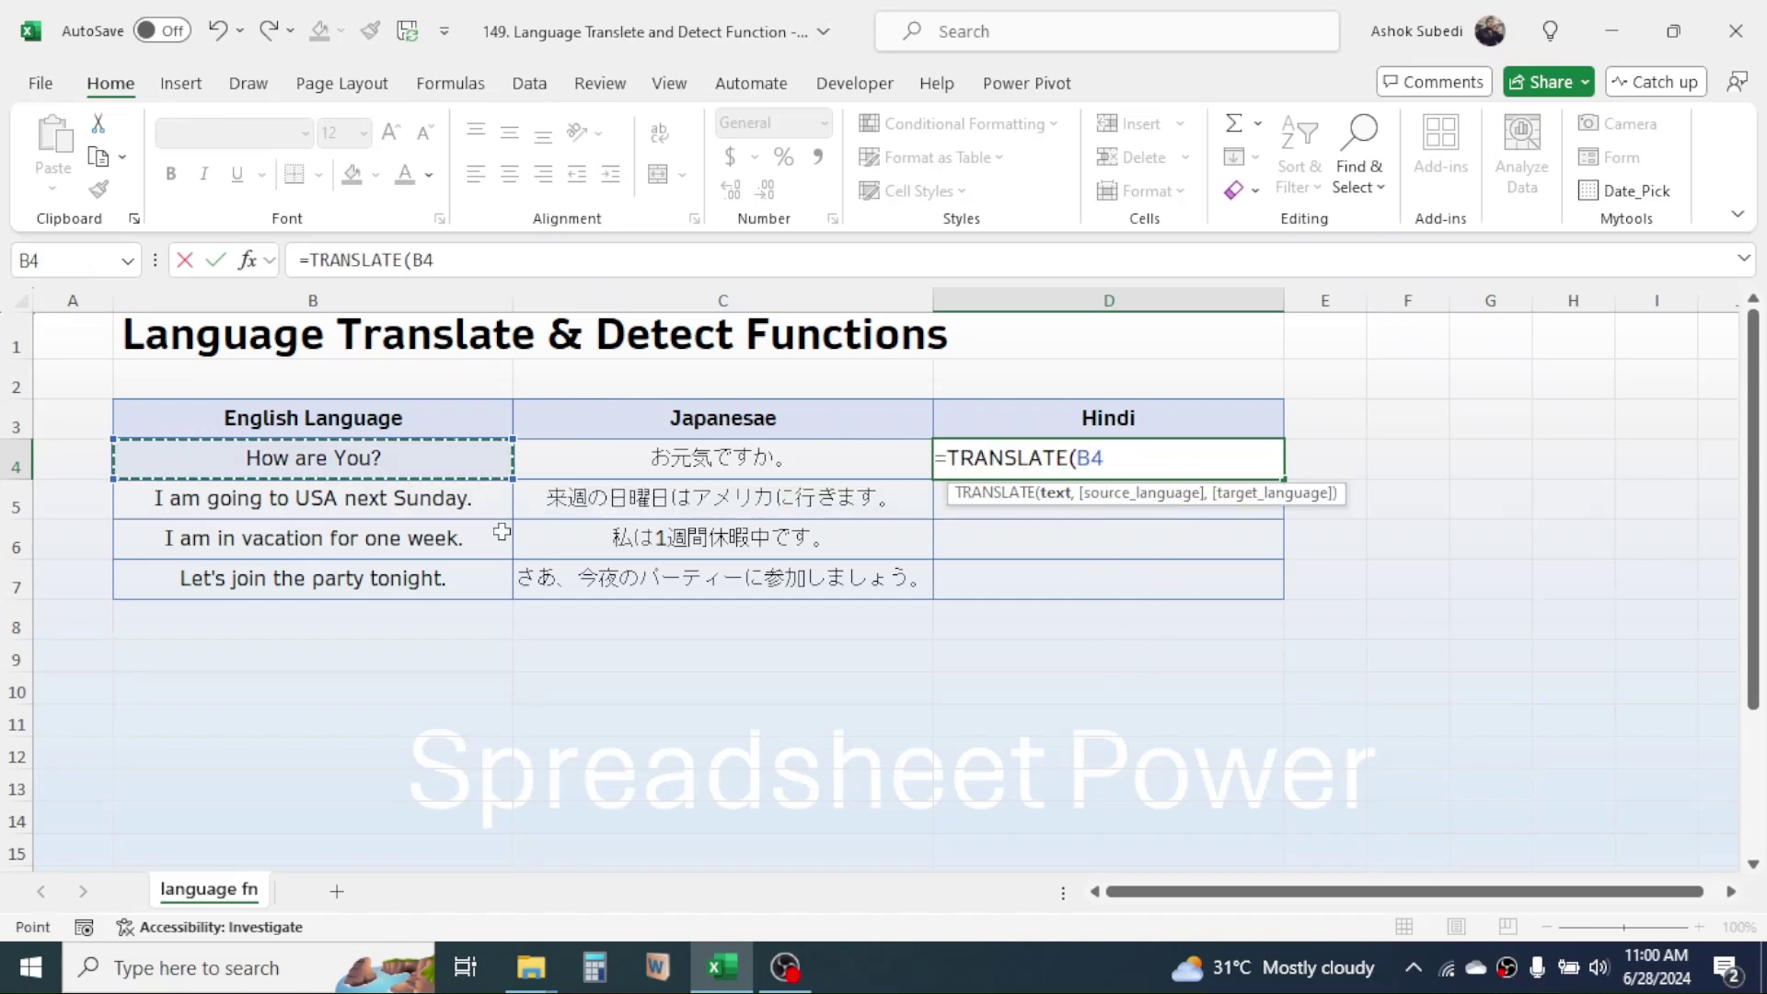
{"action": "type", "text": ","}
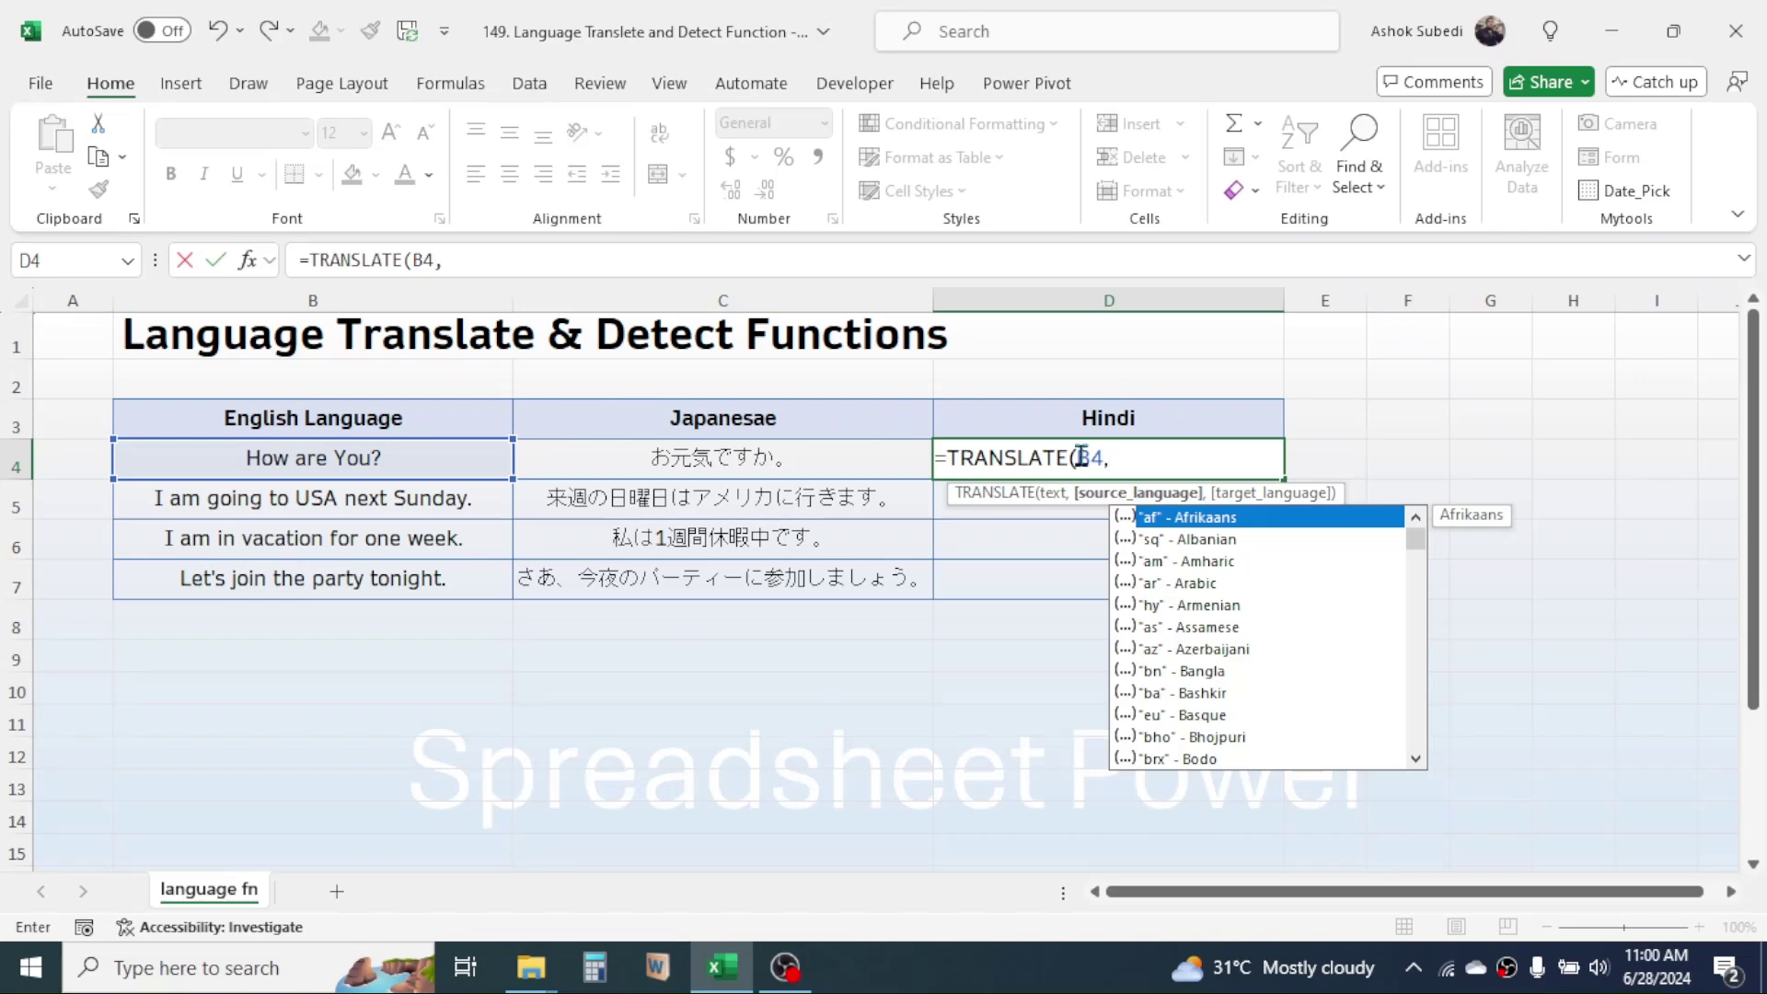
{"action": "type", "text": "\"en\","}
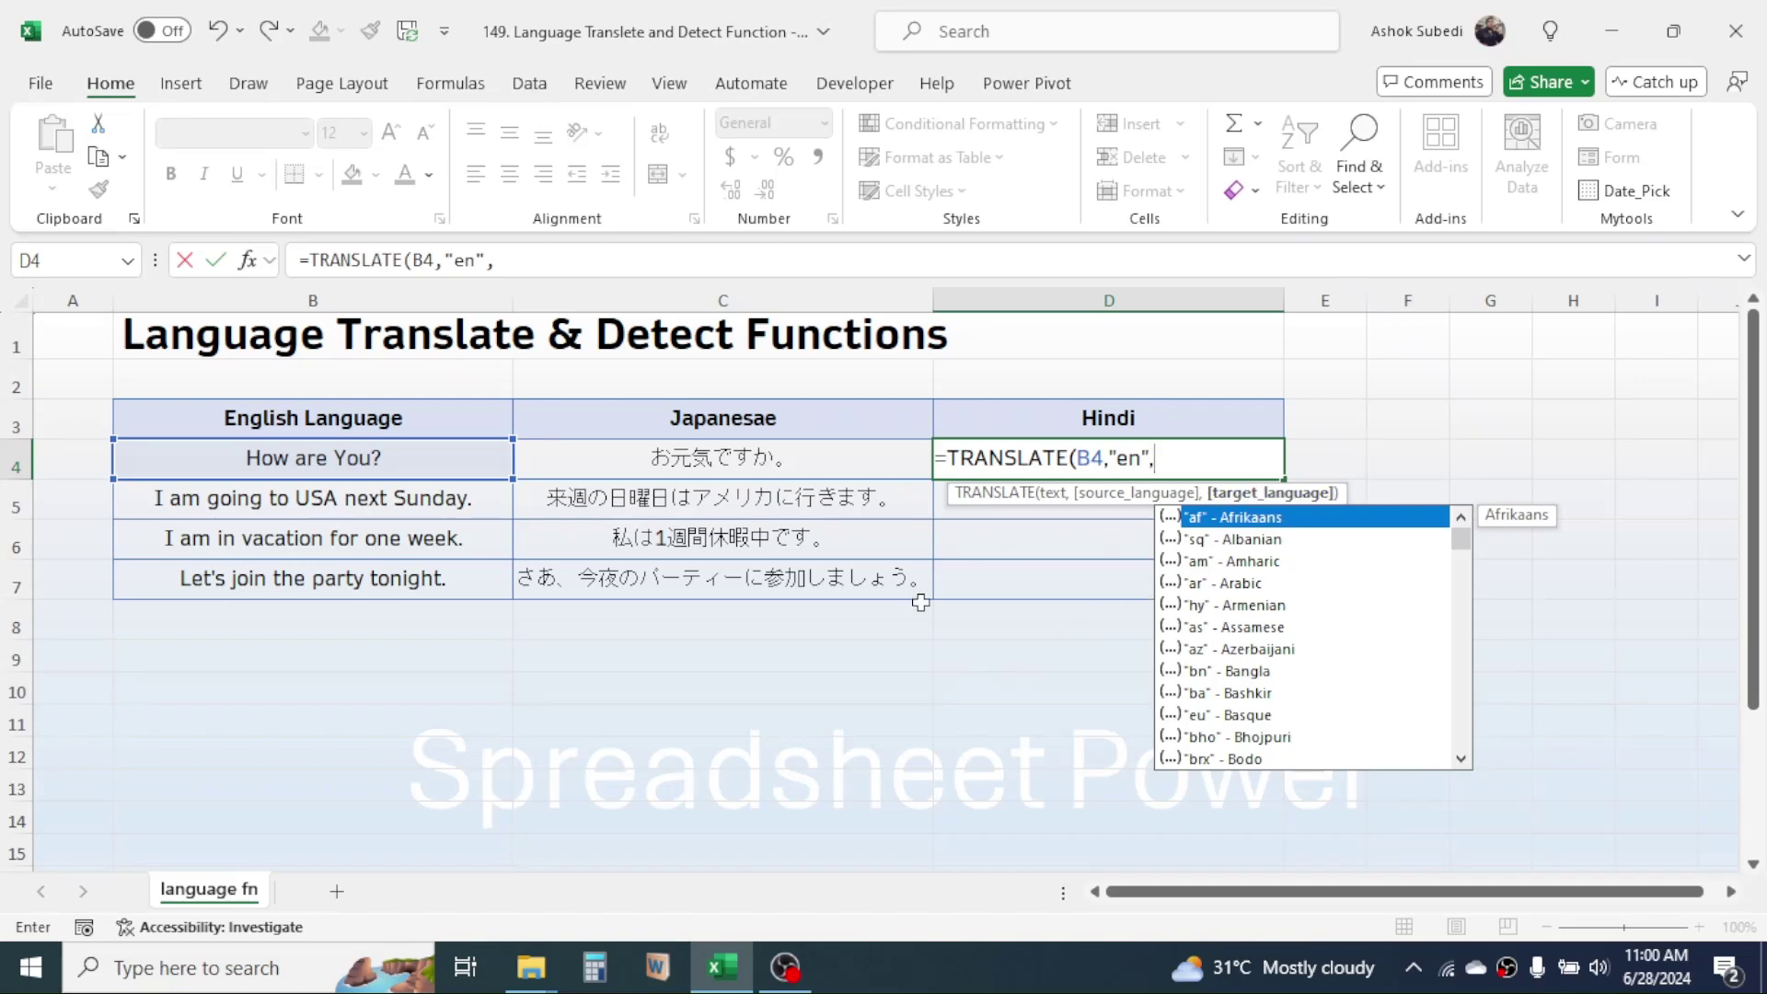
{"action": "type", "text": "\"hi\")"}
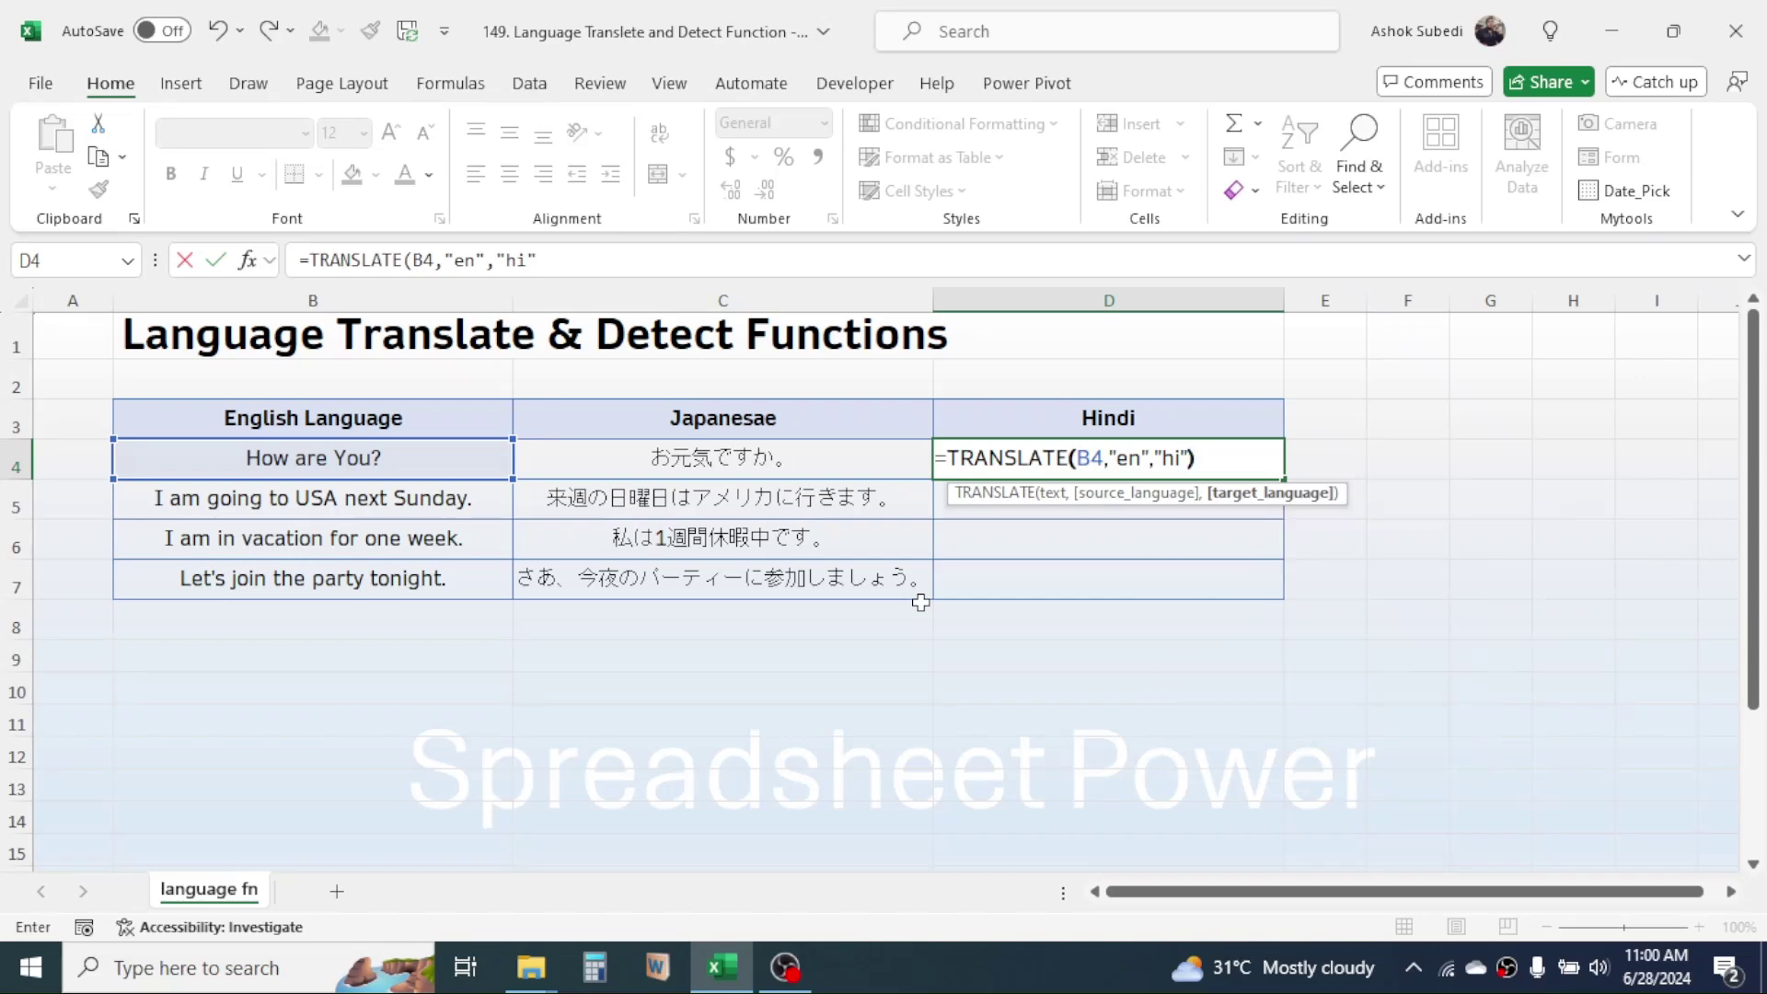
{"action": "key", "text": "Return"}
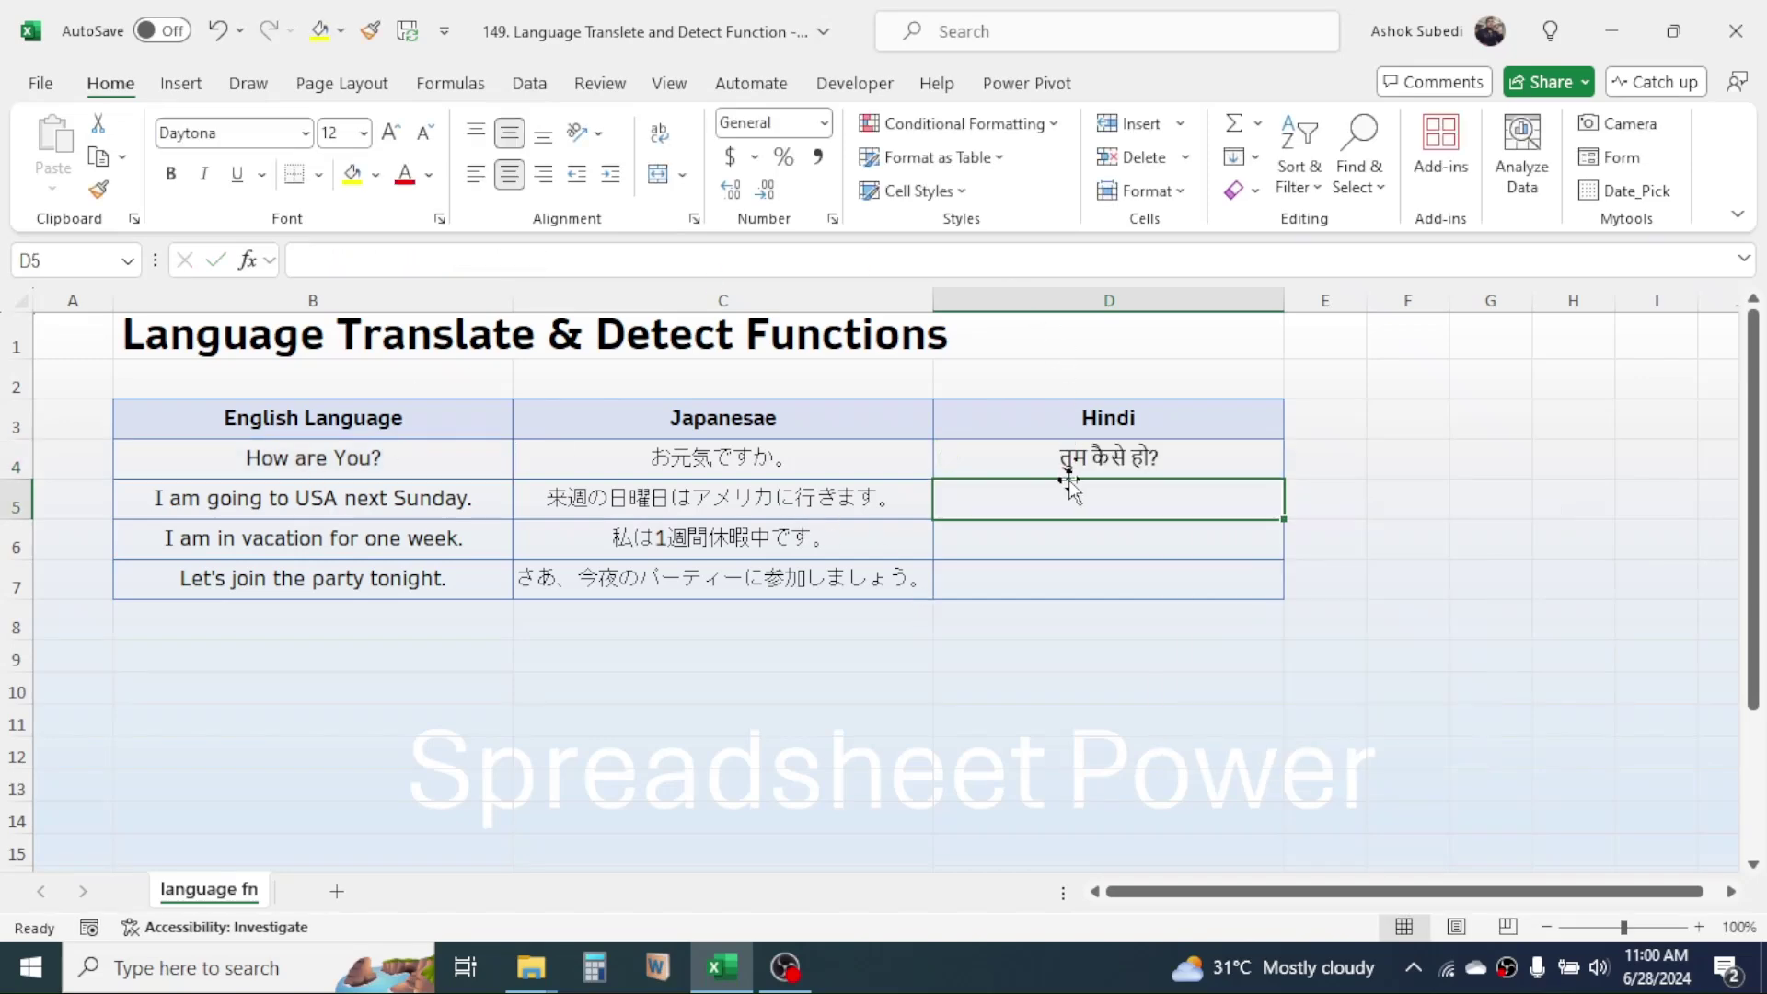
{"action": "left_click", "coordinate": [1129, 465]}
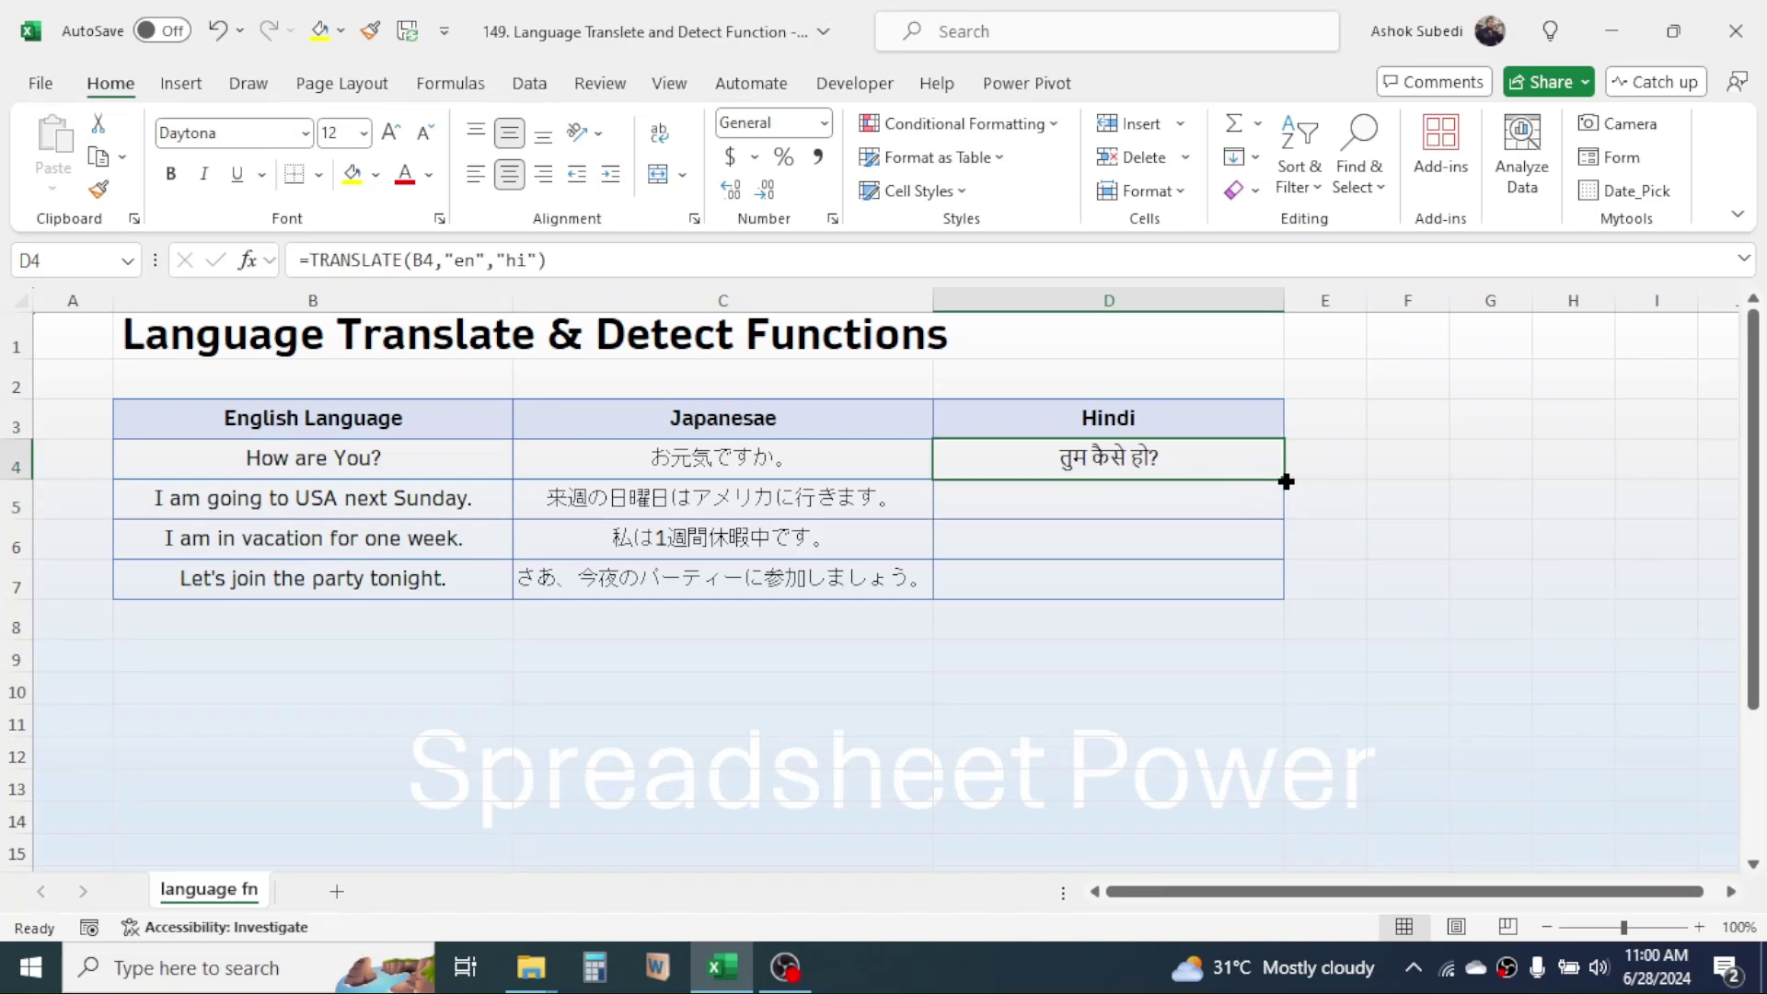
Copy D4's Hindi formula down to D7, then check the formulas in D6 and C7.
{"action": "left_click_drag", "start_coordinate": [1284, 478], "coordinate": [1243, 598]}
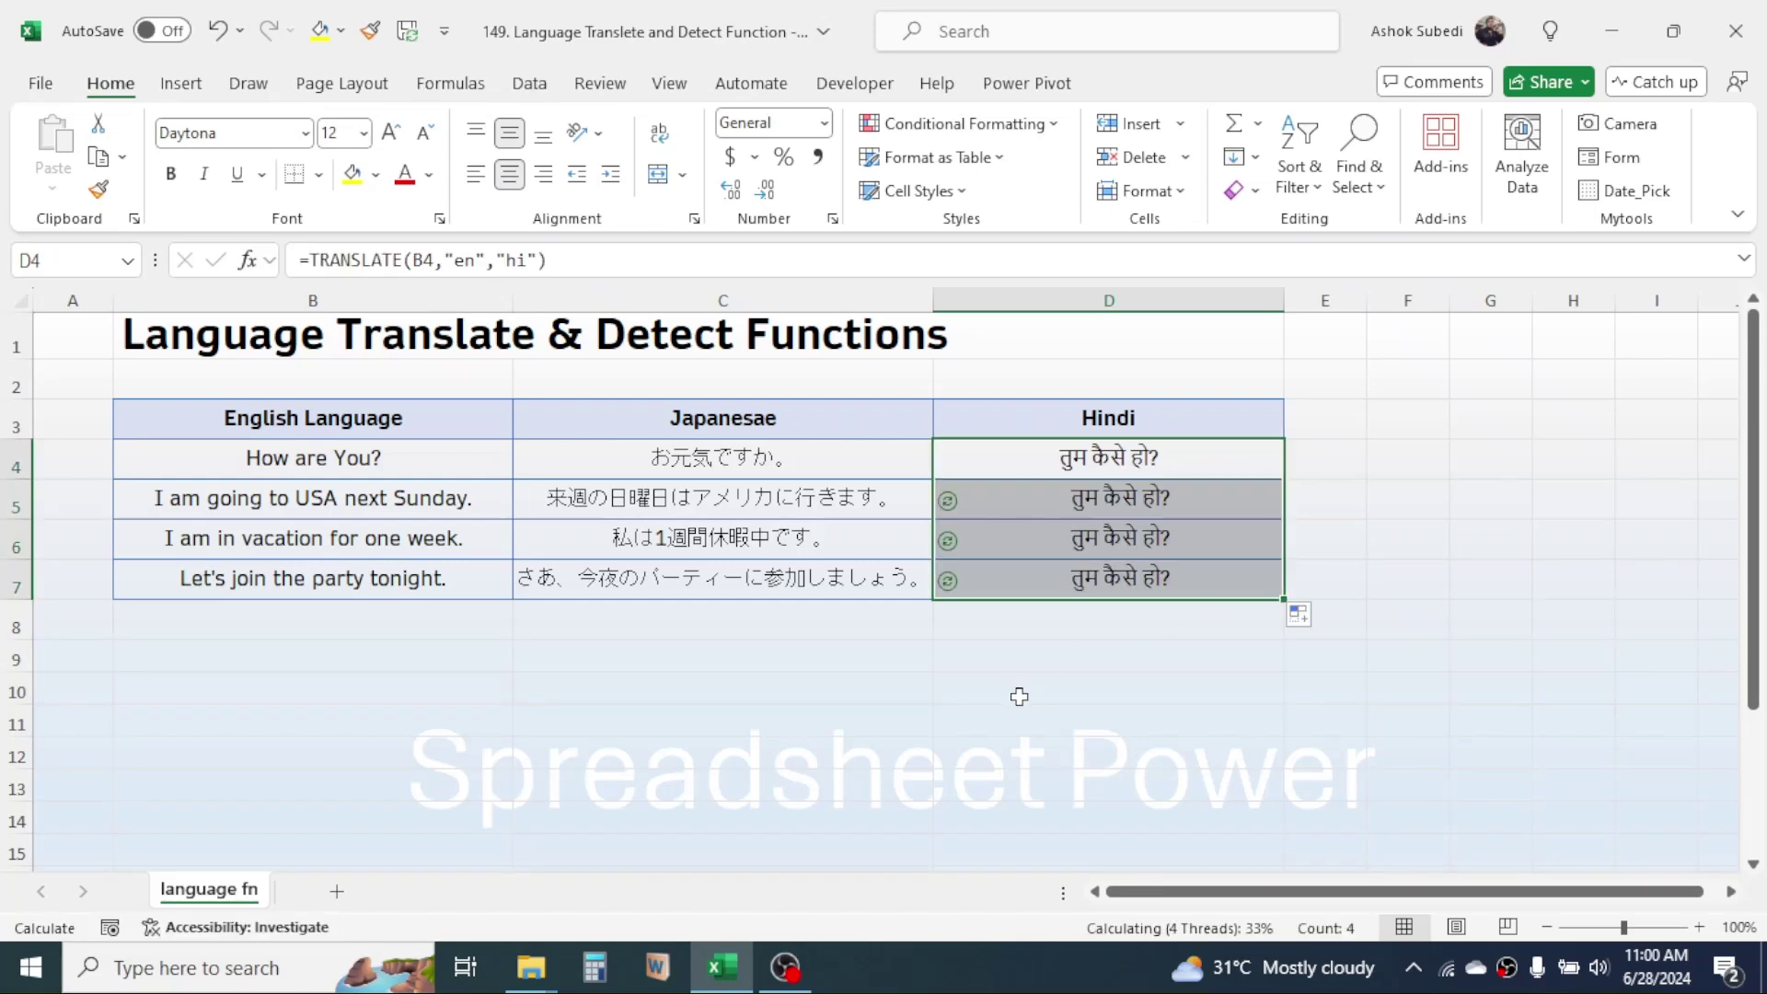
{"action": "left_click", "coordinate": [1102, 753]}
{"action": "left_click", "coordinate": [368, 515]}
{"action": "left_click", "coordinate": [1146, 532]}
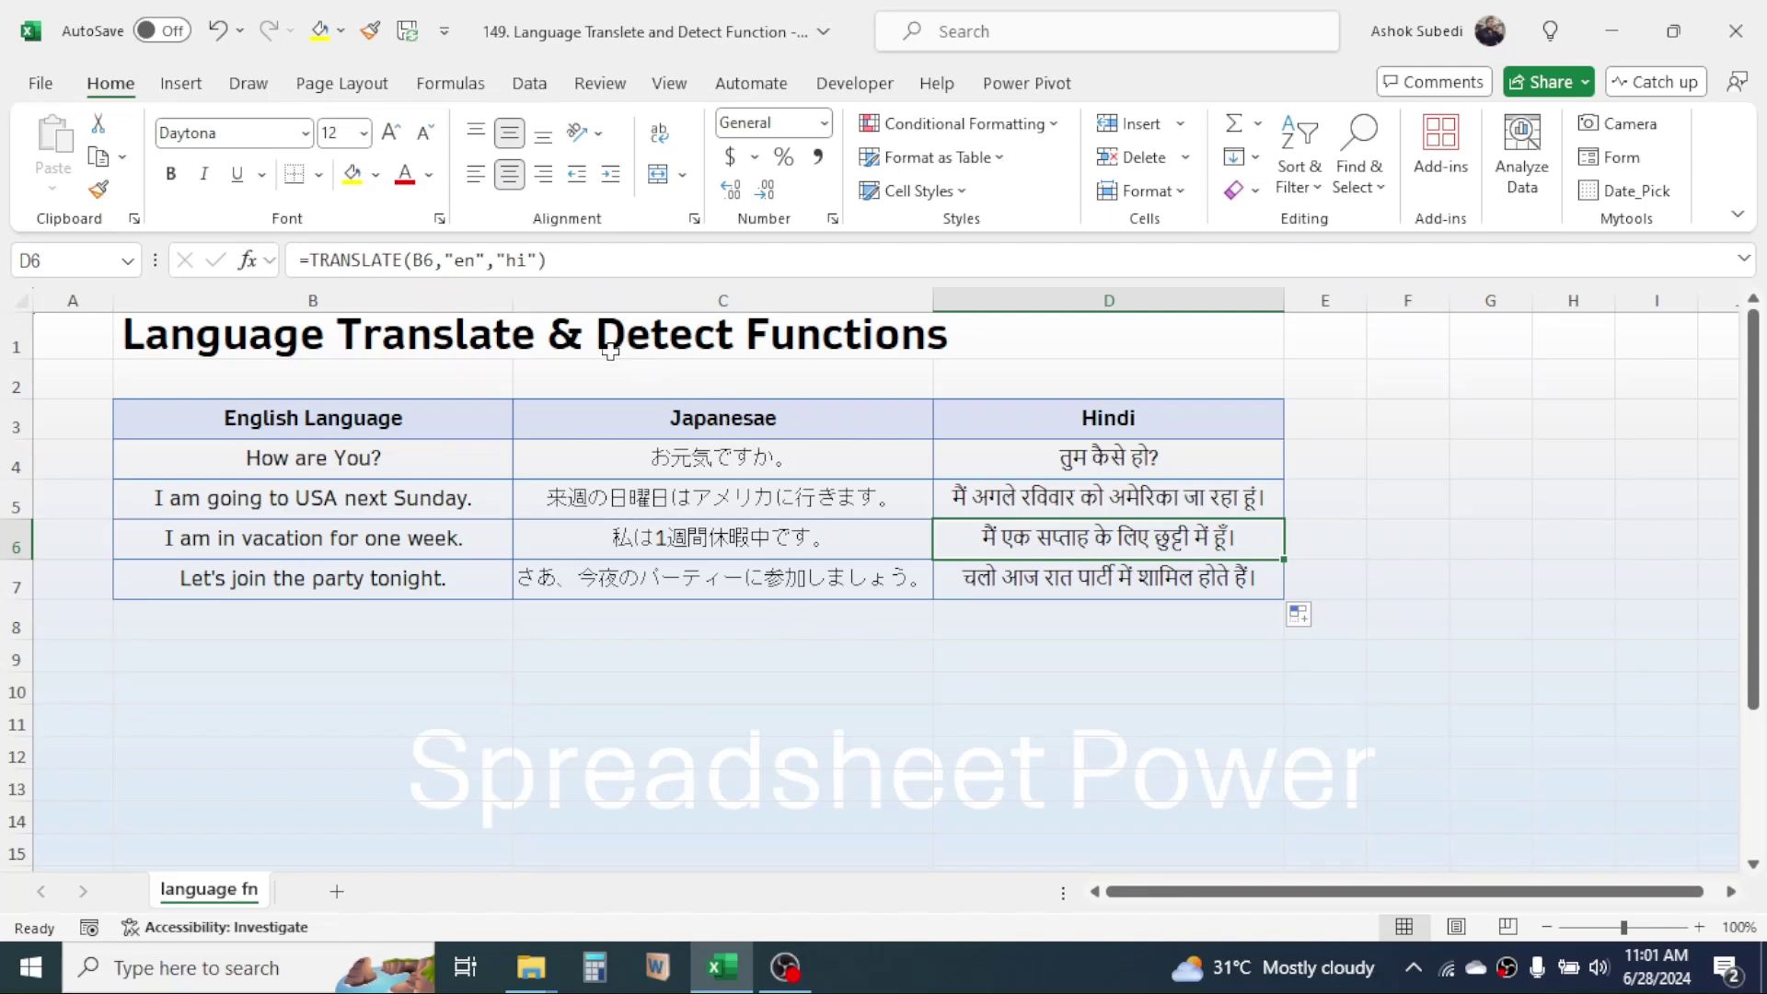
{"action": "left_click", "coordinate": [711, 656]}
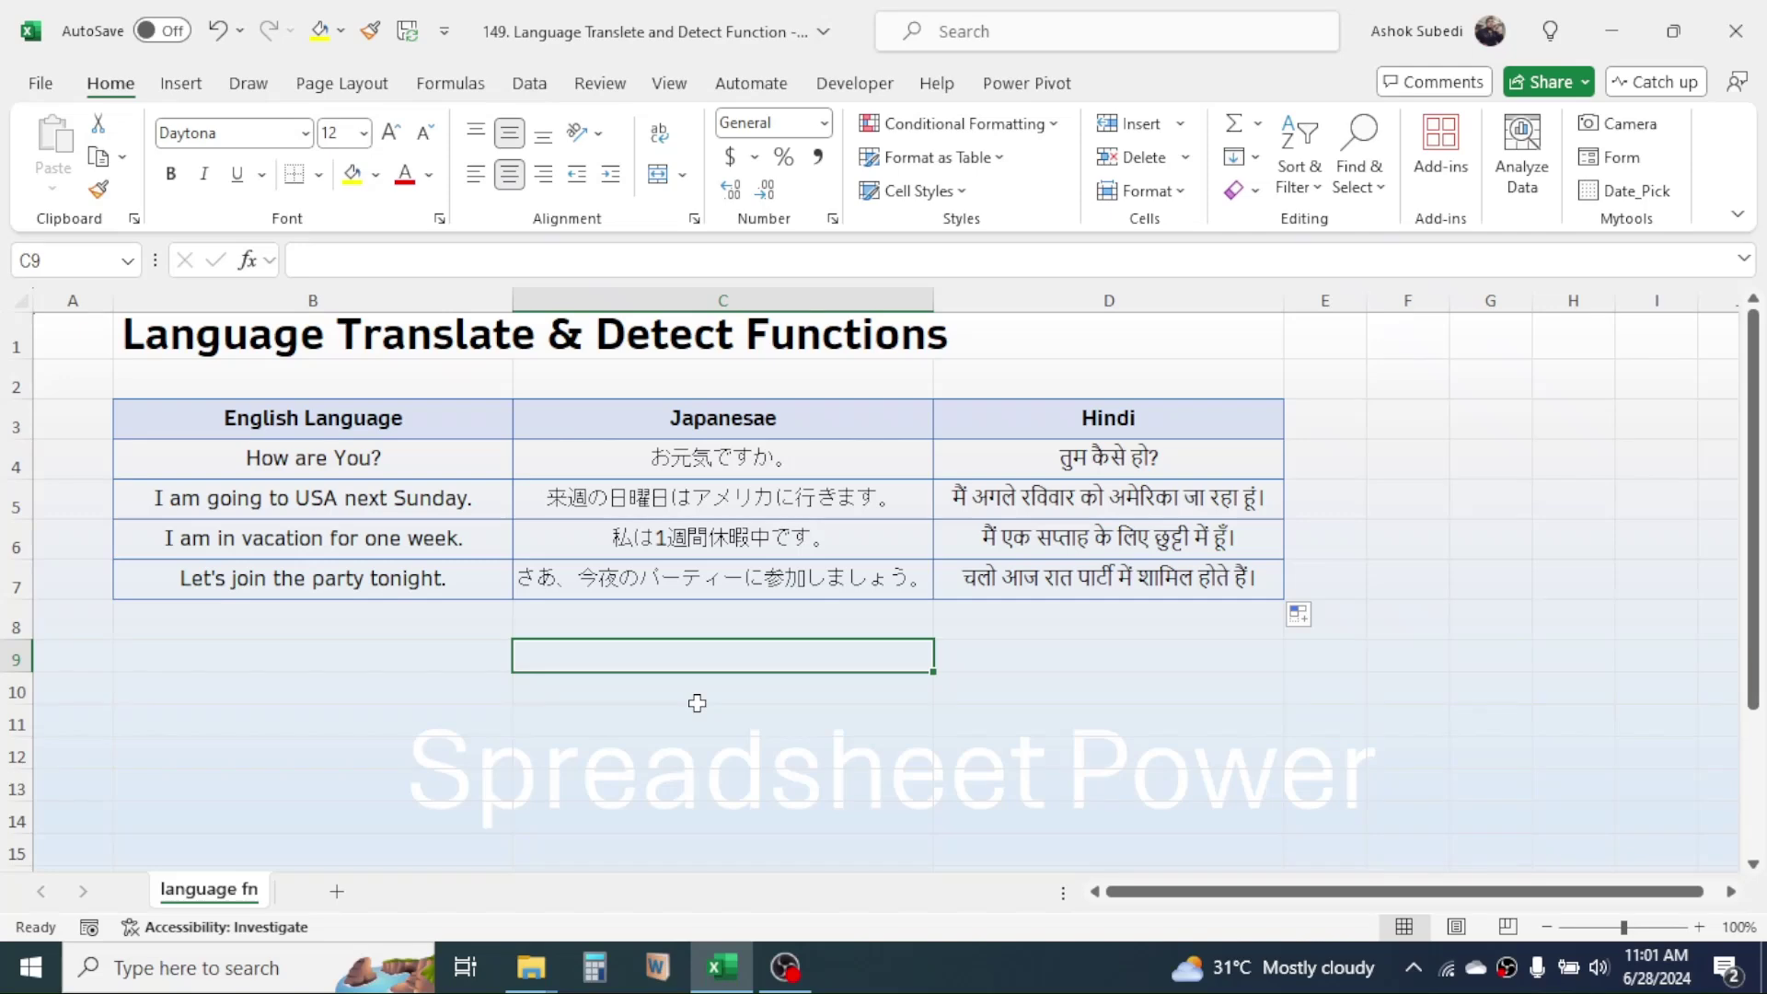
{"action": "left_click", "coordinate": [730, 581]}
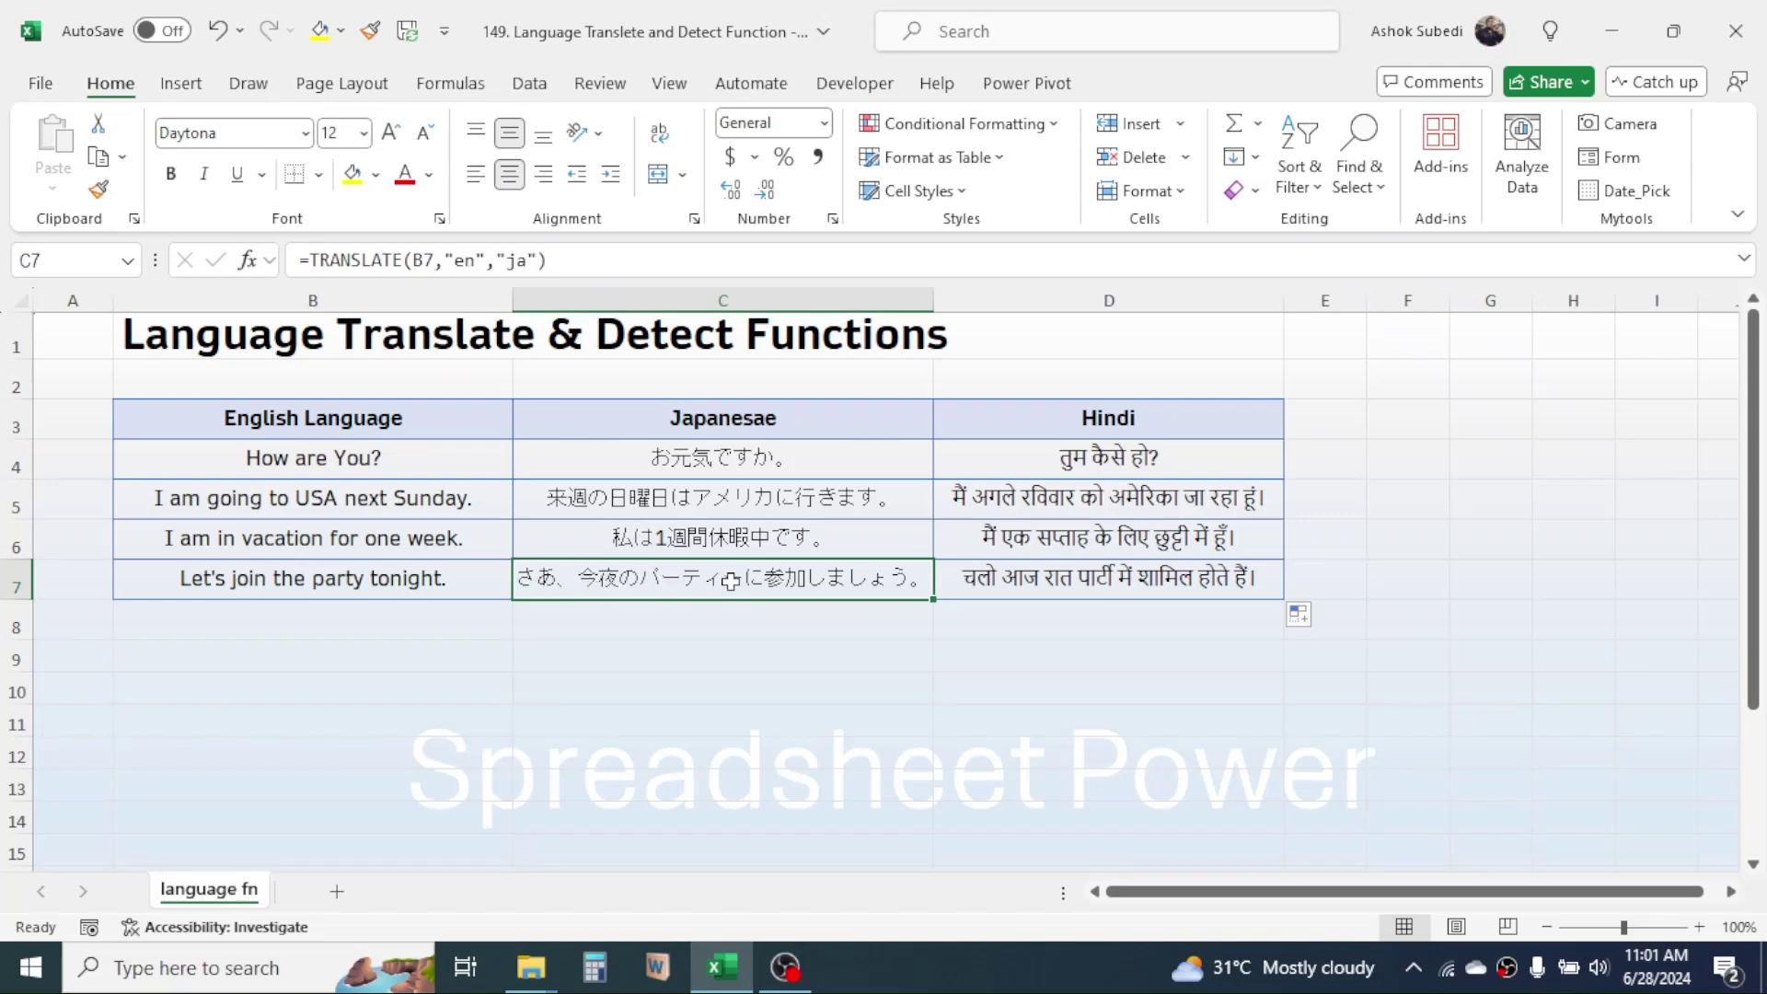
{"action": "left_click", "coordinate": [911, 656]}
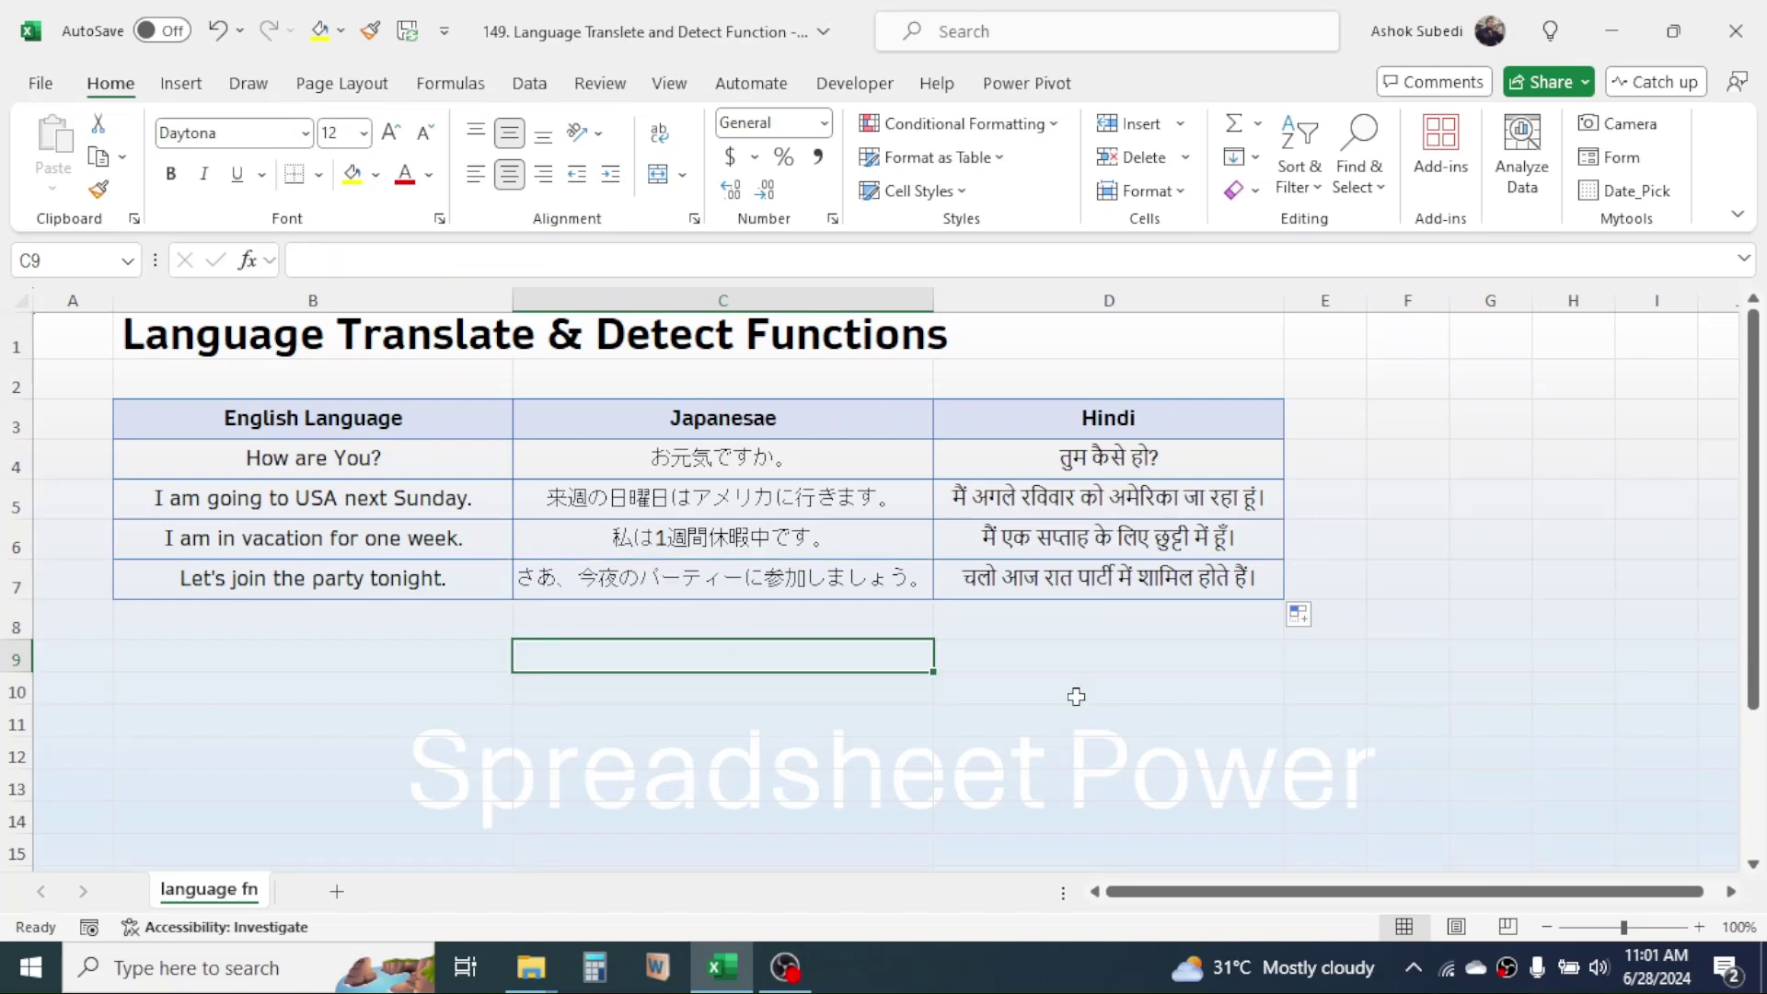
Enter =DETECTLANGUAGE(C7) in C9, returning 'ja'.
{"action": "type", "text": "="}
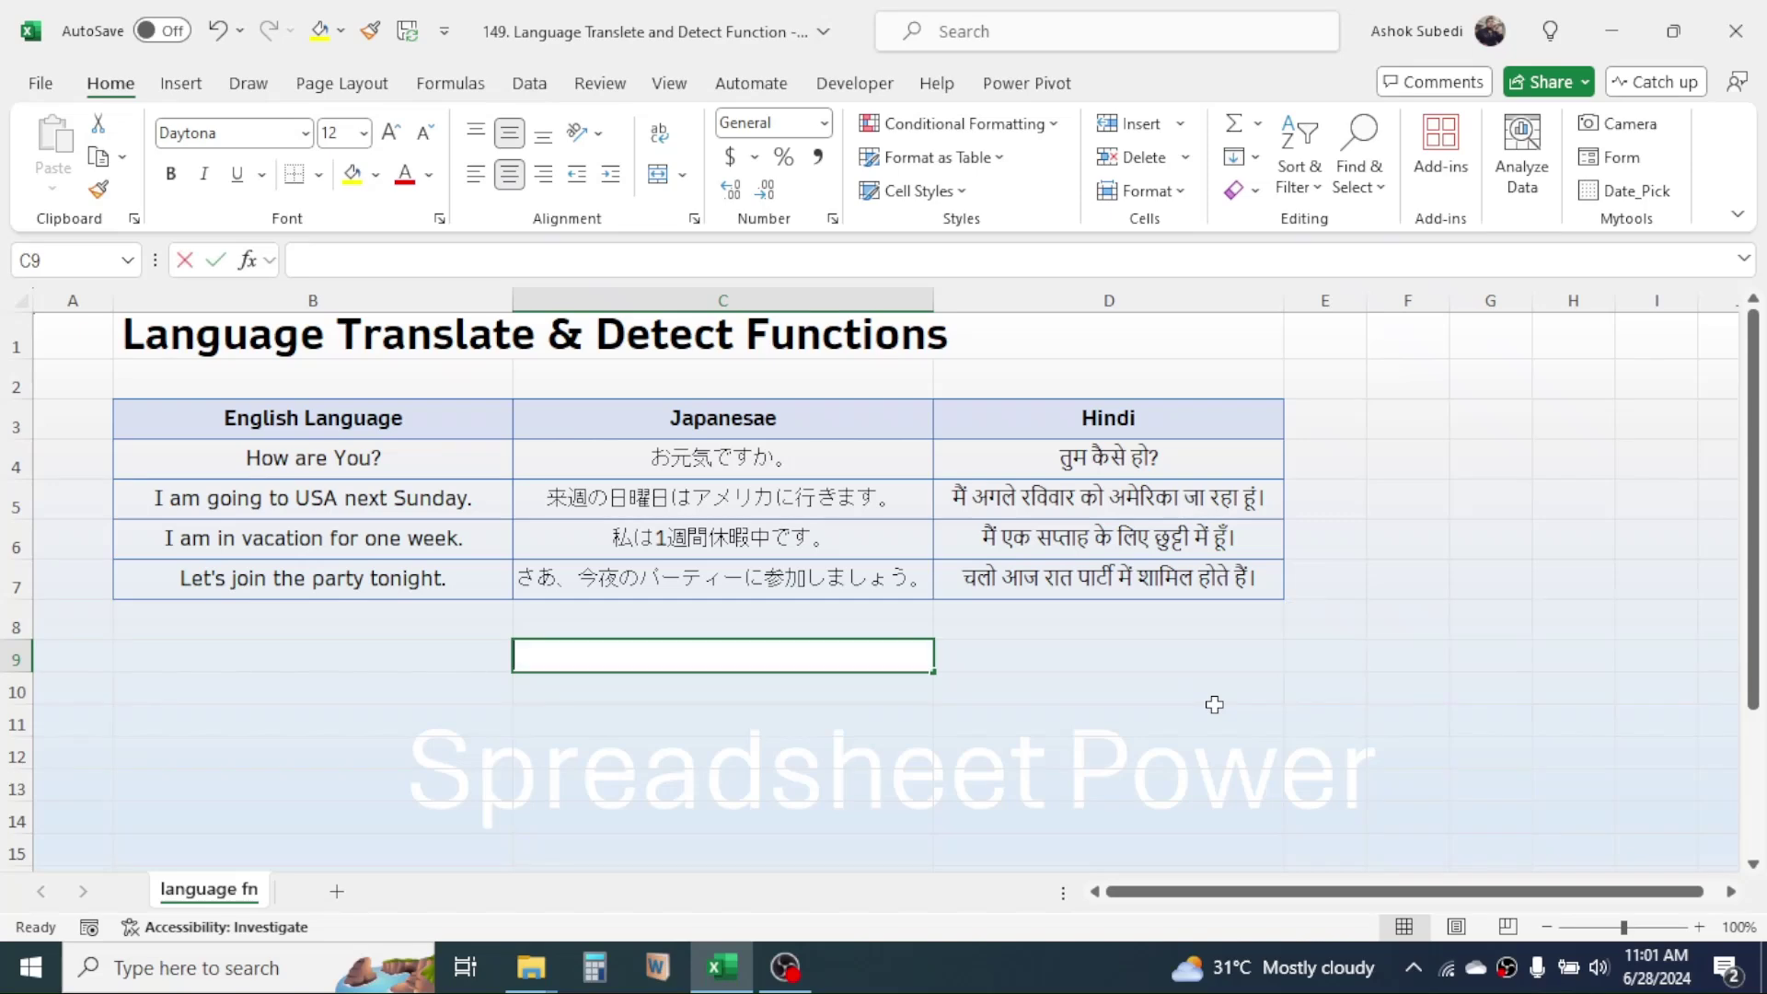
{"action": "type", "text": "de"}
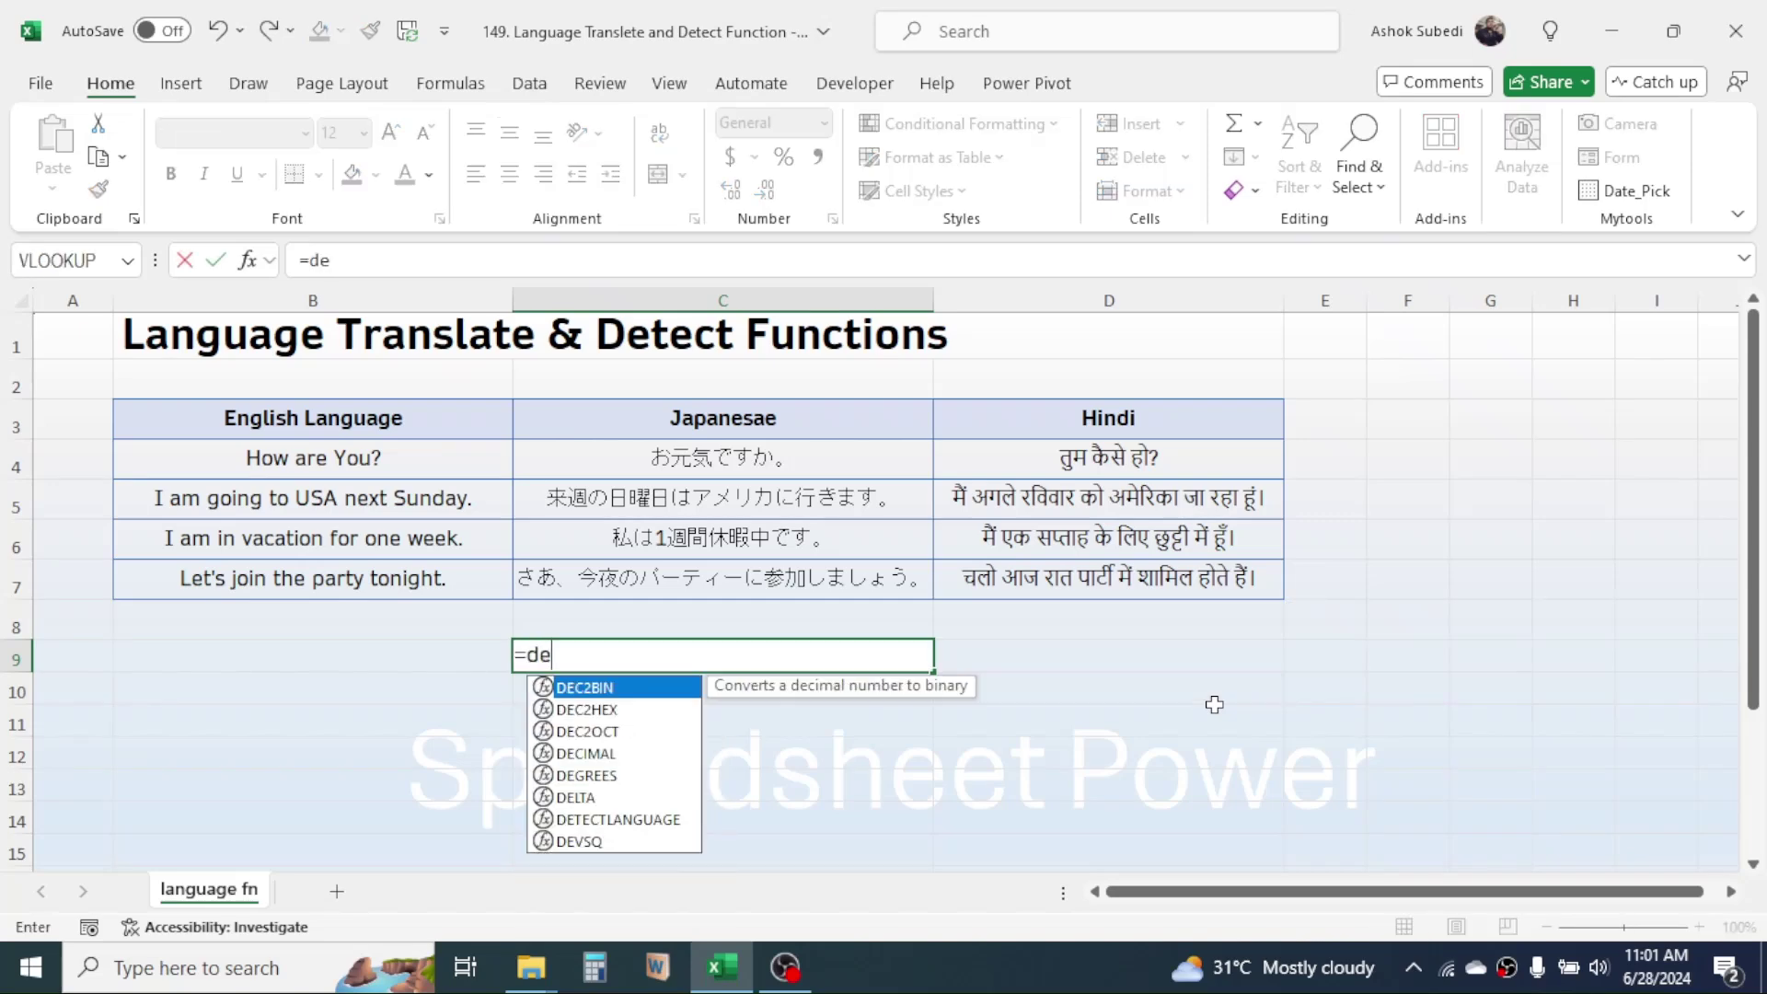
{"action": "type", "text": "te"}
{"action": "double_click", "coordinate": [608, 689]}
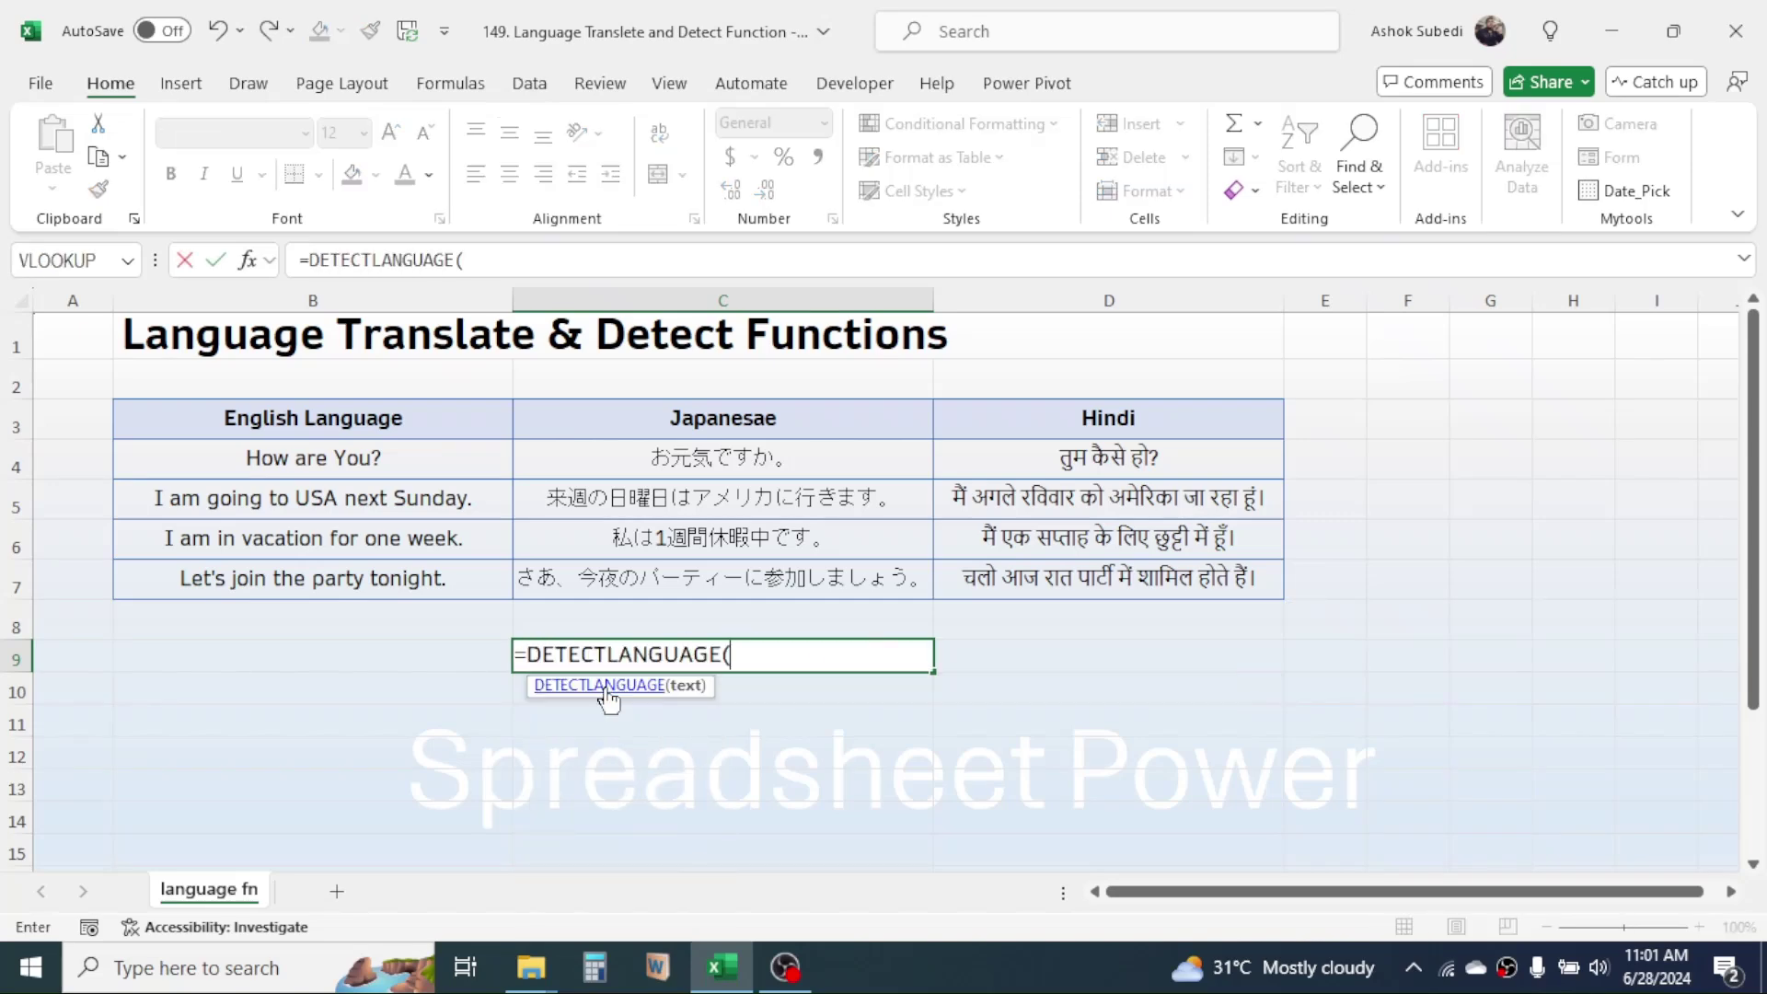
{"action": "left_click", "coordinate": [770, 571]}
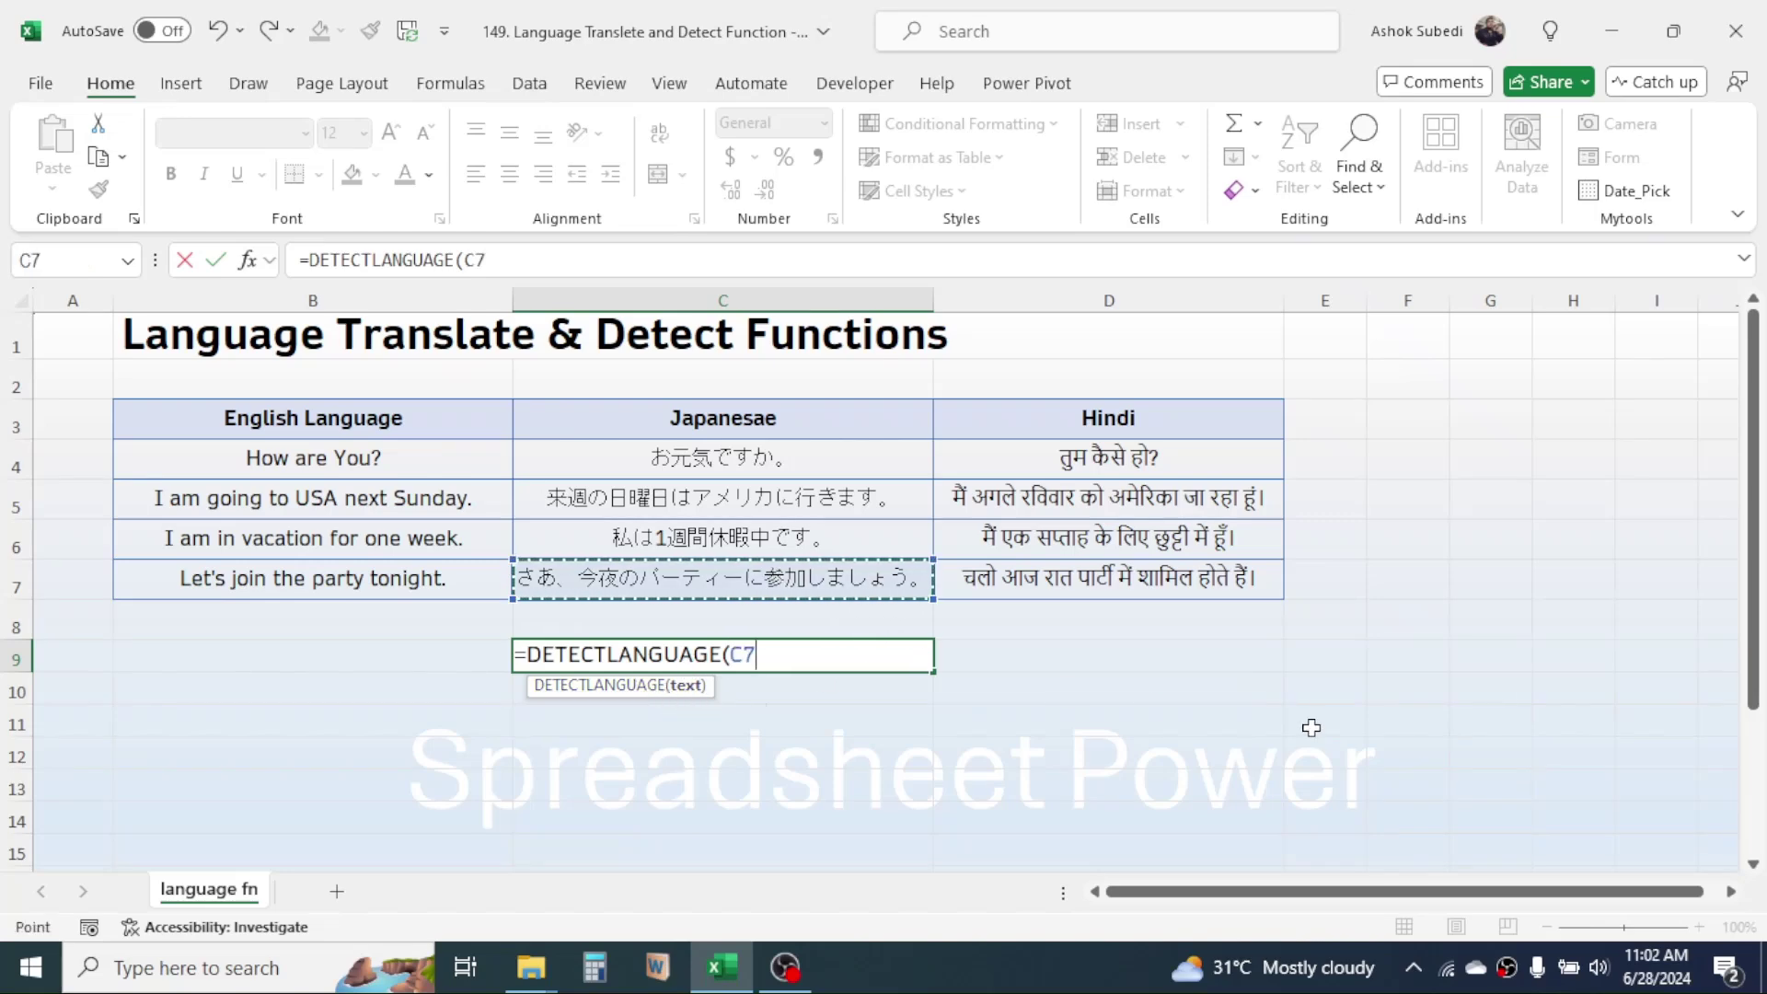
{"action": "type", "text": ")"}
{"action": "key", "text": "ctrl+Return"}
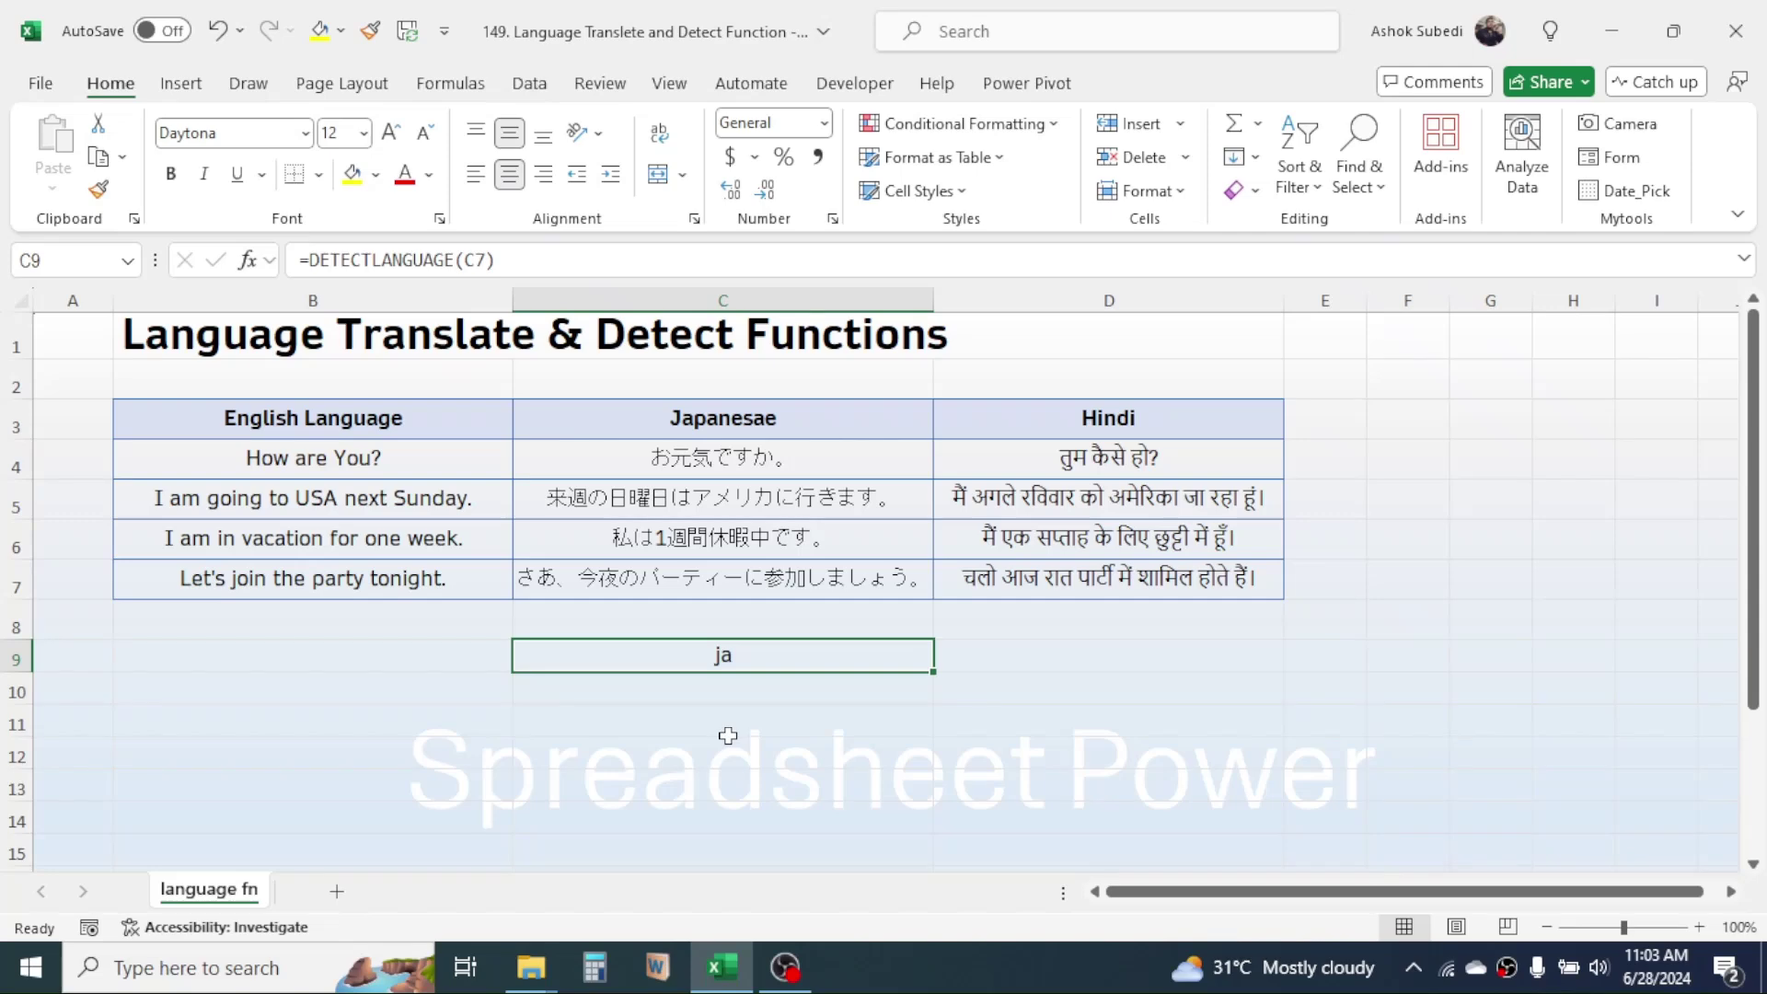
Copy C9's detection formula right into D9 to get 'hi', then check D7's formula.
{"action": "left_click_drag", "start_coordinate": [932, 673], "coordinate": [1141, 709]}
{"action": "left_click", "coordinate": [1166, 659]}
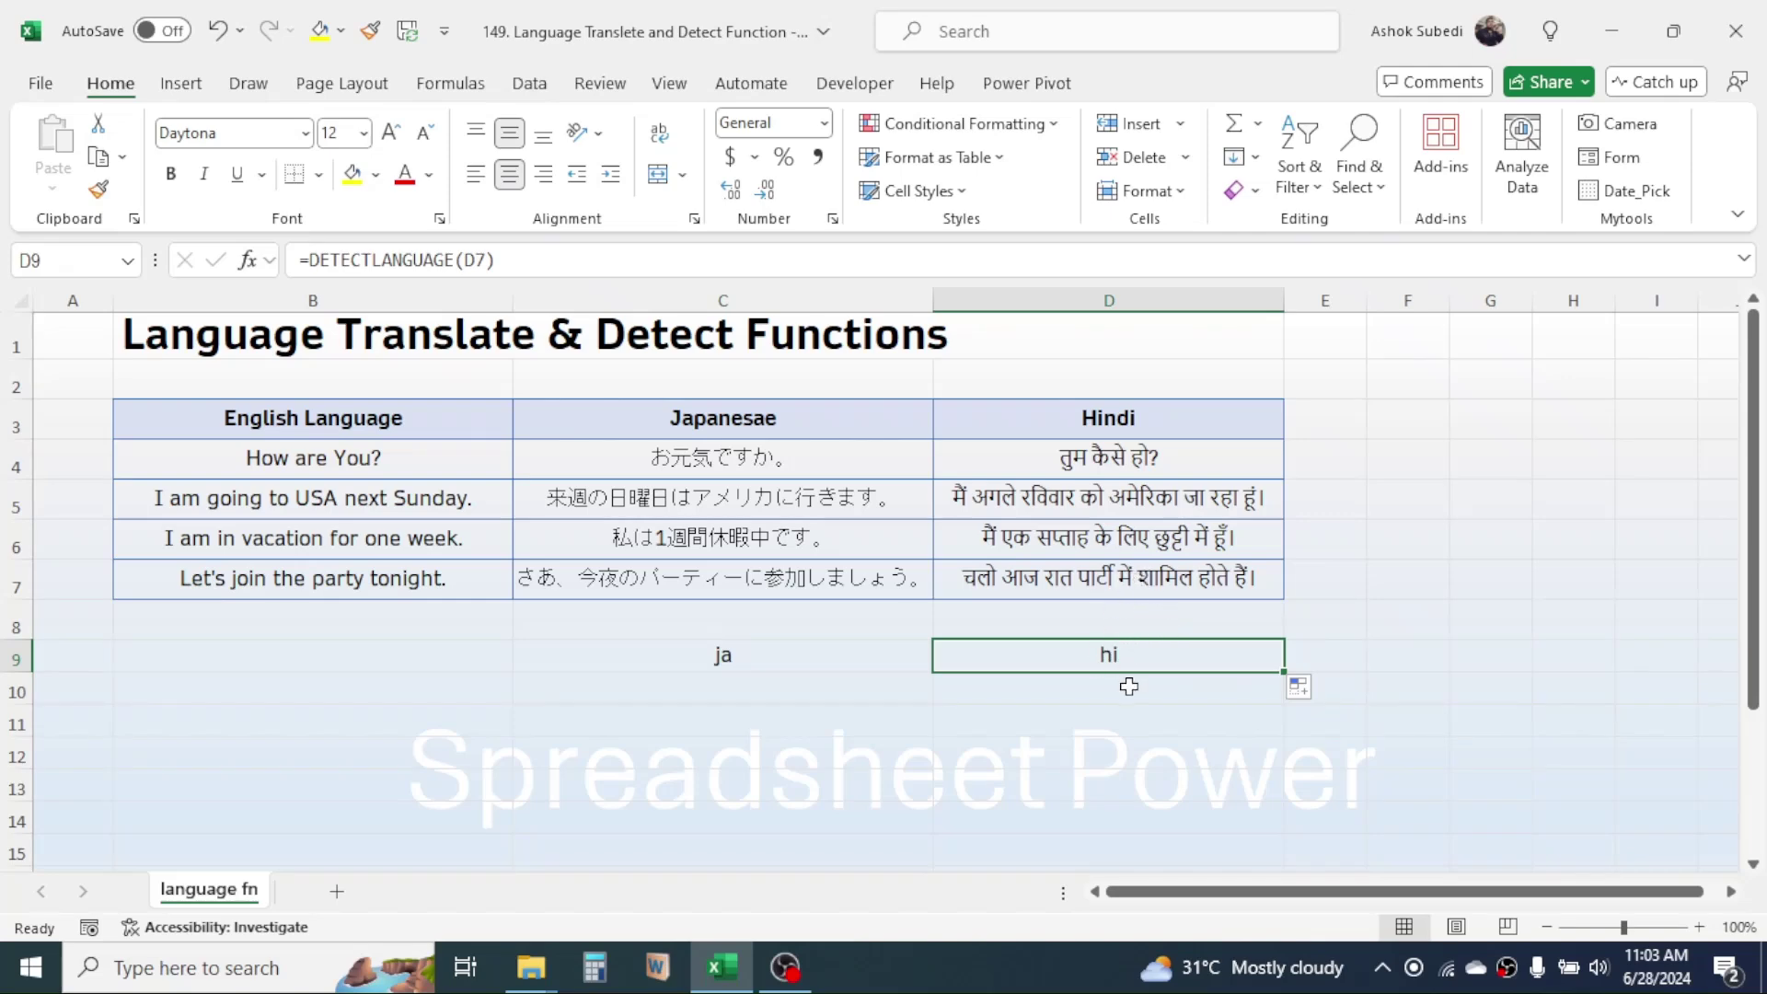
{"action": "left_click", "coordinate": [1130, 577]}
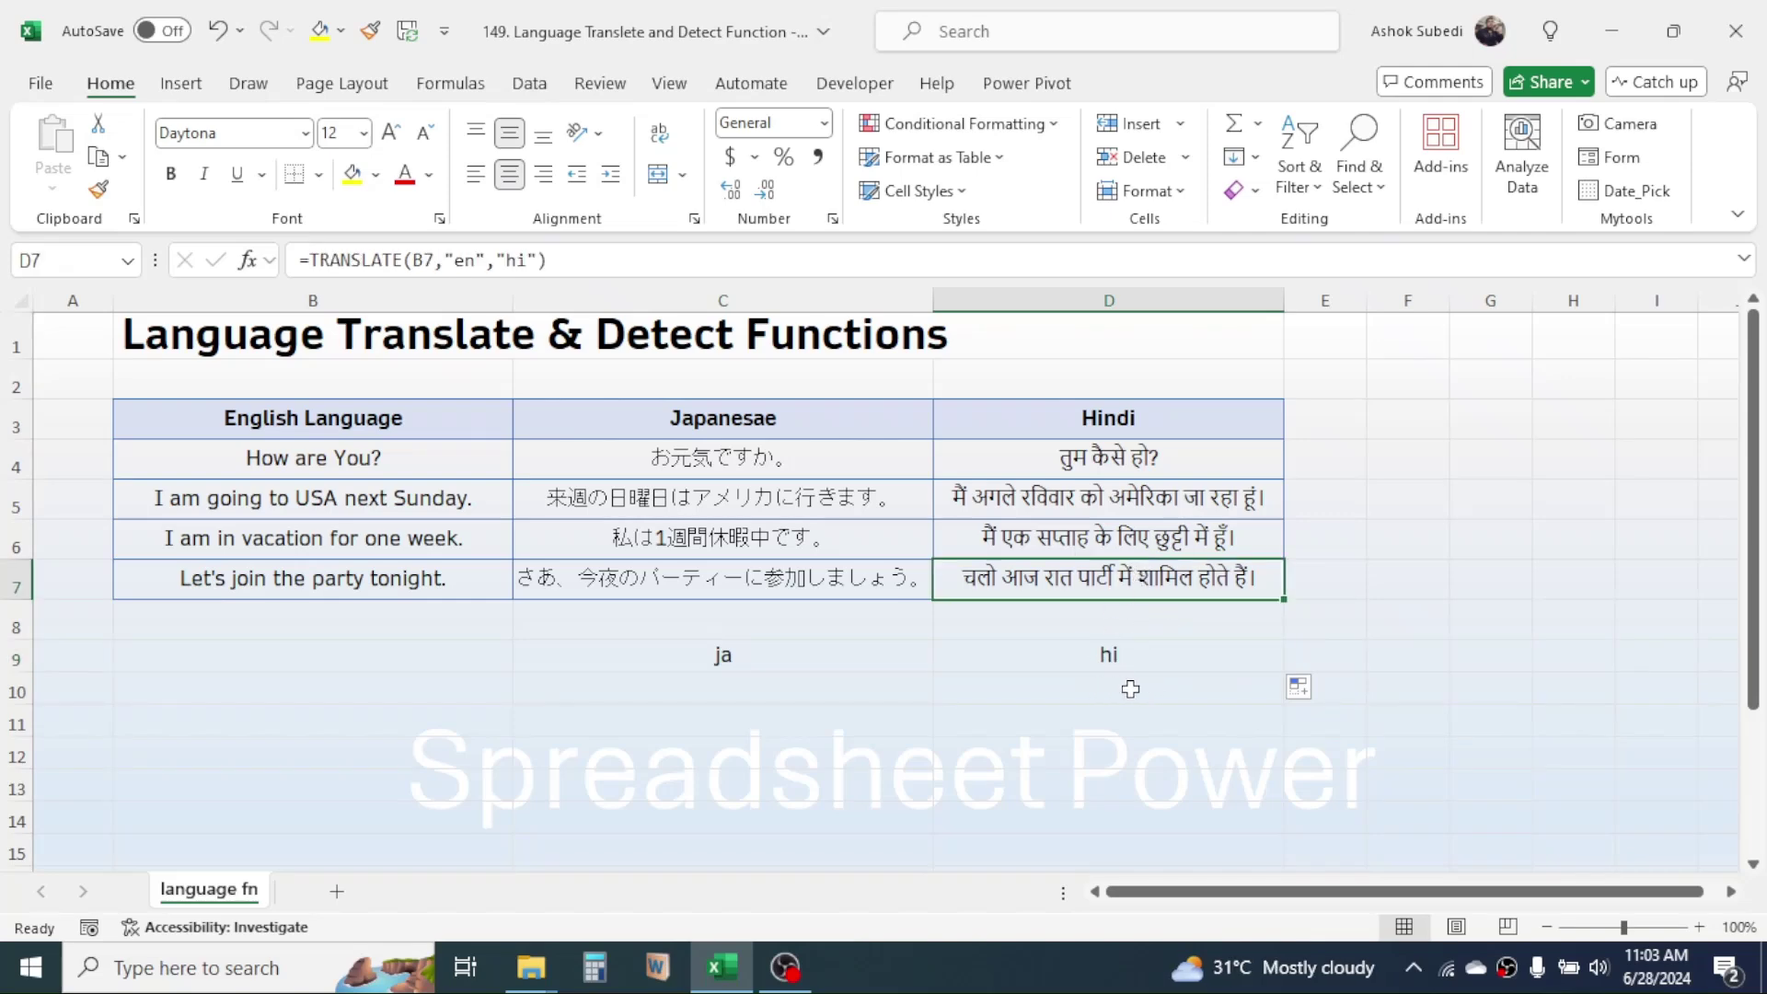